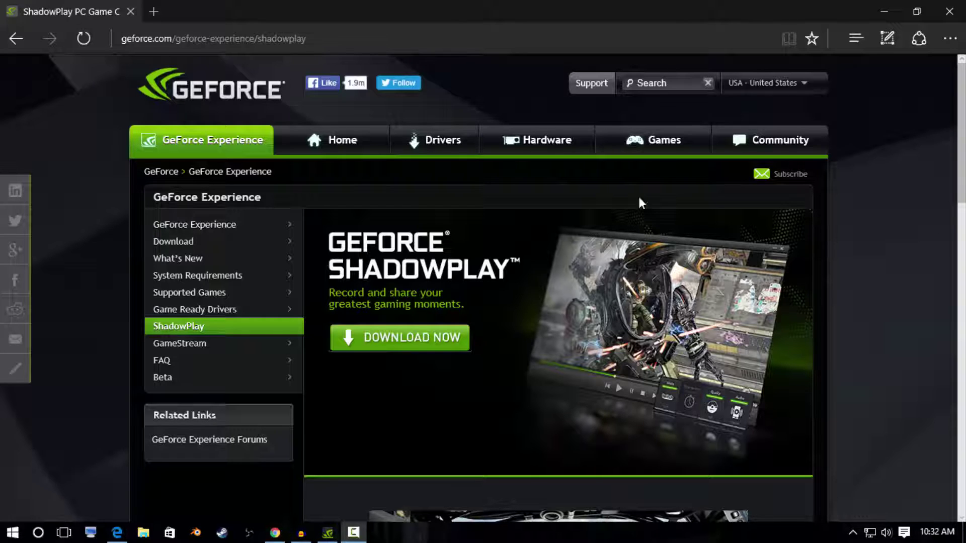
Step: Select the ShadowPlay page's web address in Edge, then return focus to the page
left_click(166, 39)
left_click(412, 221)
Step: Close Edge and launch NVIDIA GeForce Experience from the NVIDIA tray icon's menu
left_click_drag(822, 20, 734, 22)
left_click(863, 11)
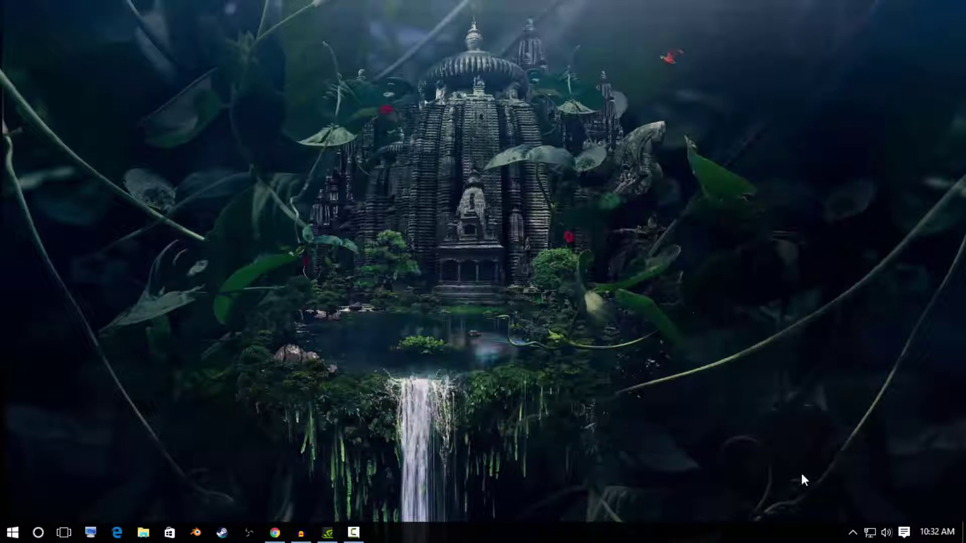
left_click(854, 533)
right_click(884, 476)
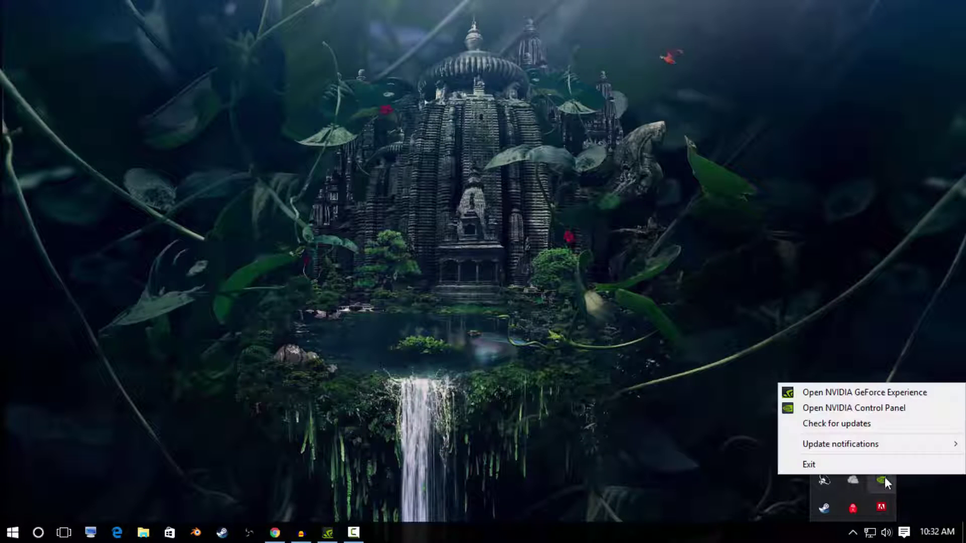
left_click(873, 394)
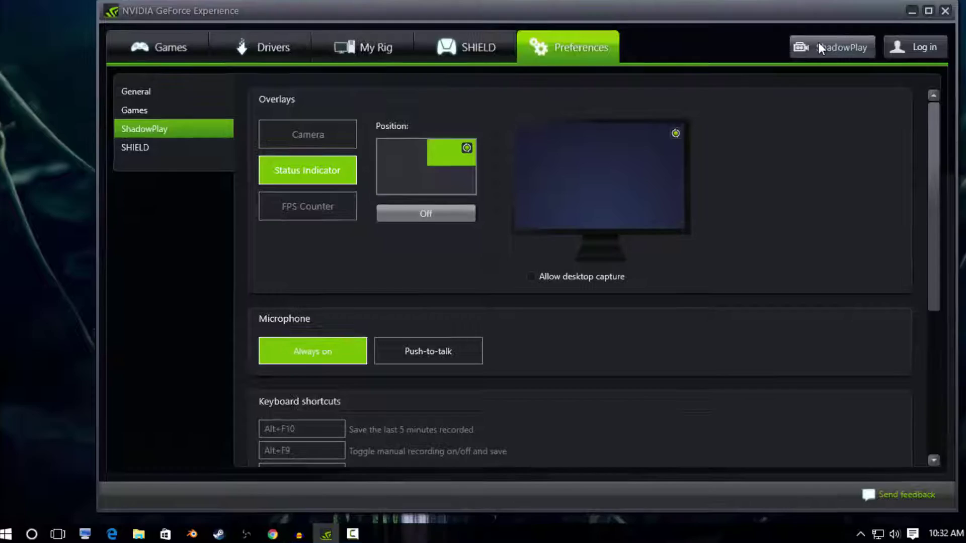
Step: Open the ShadowPlay panel and switch ShadowPlay off and back on
left_click(820, 52)
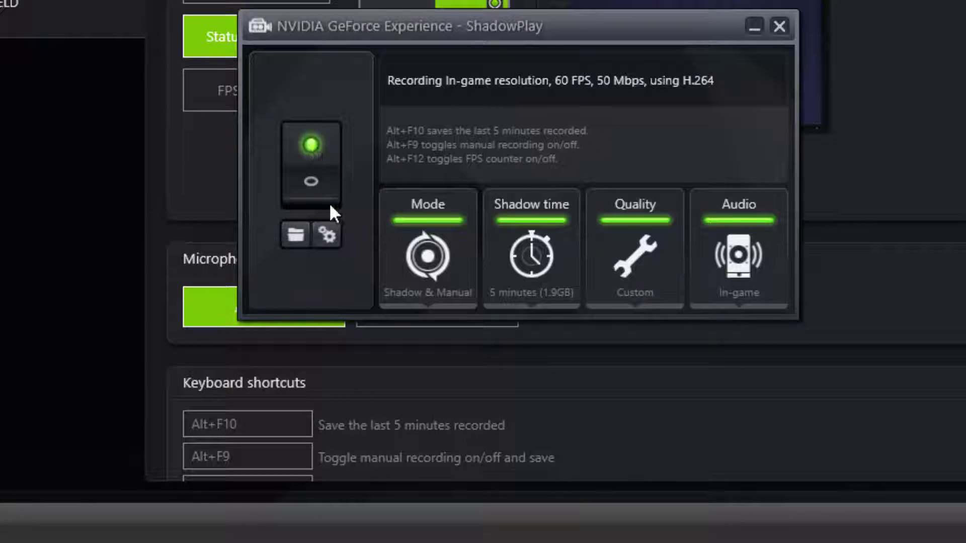
left_click(310, 196)
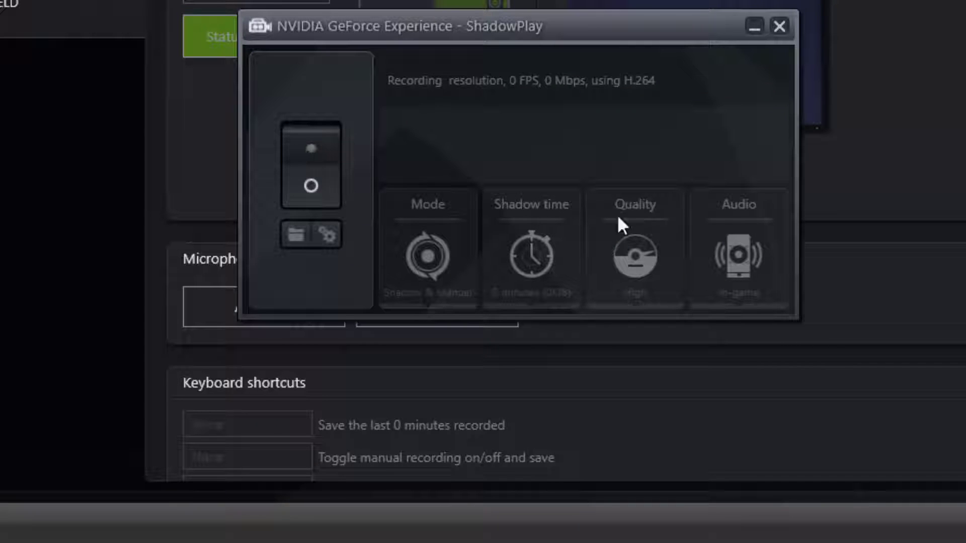
left_click(333, 150)
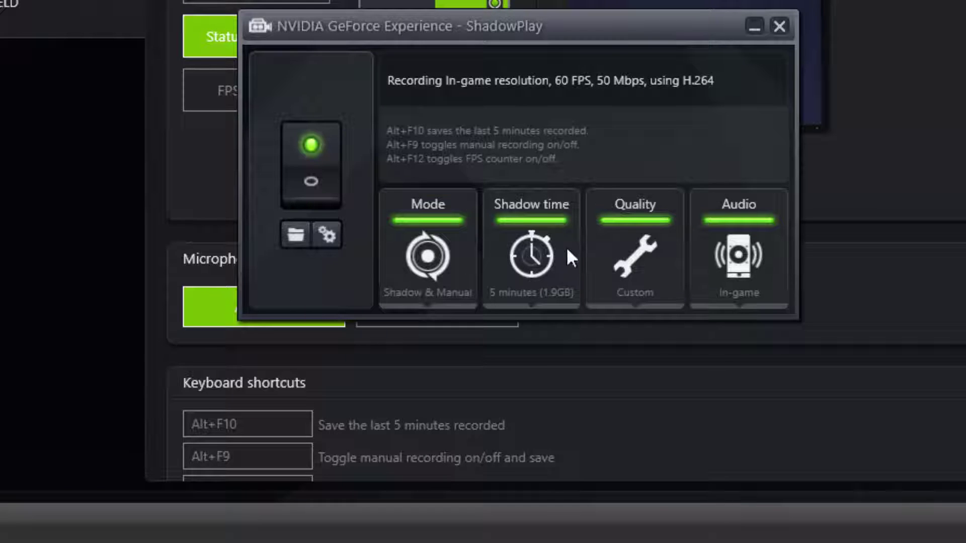
Step: Keep Shadow & Manual recording mode and bring up the 5-minute Shadow time setting
left_click(432, 254)
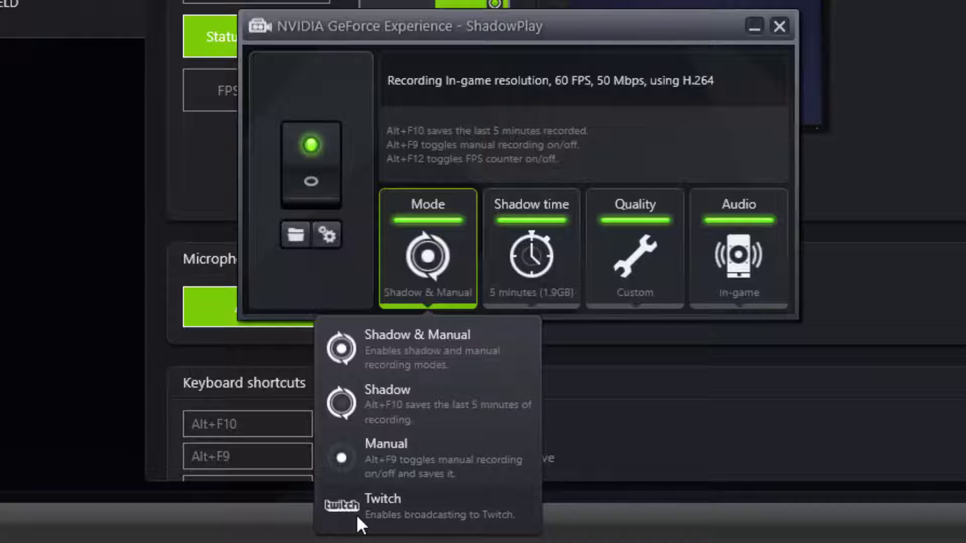
left_click(433, 132)
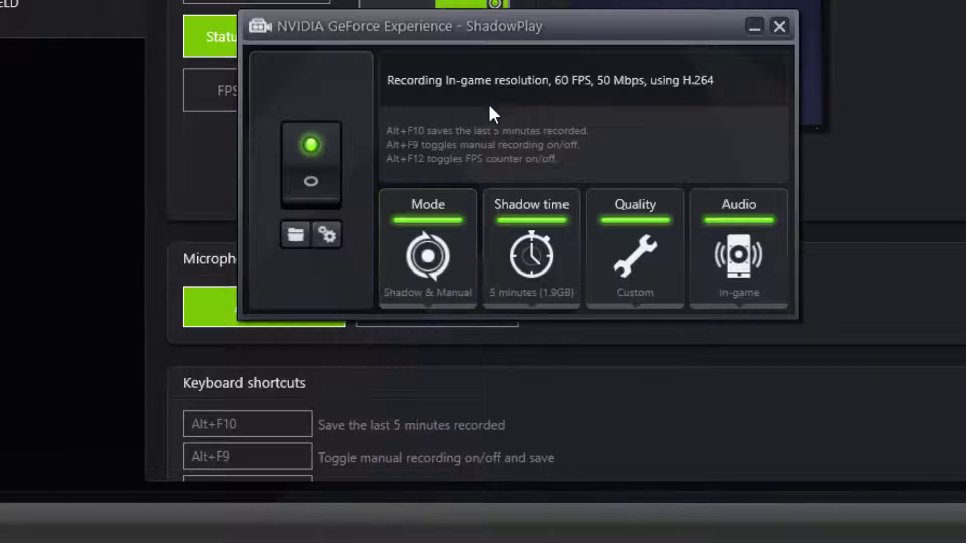
left_click(514, 219)
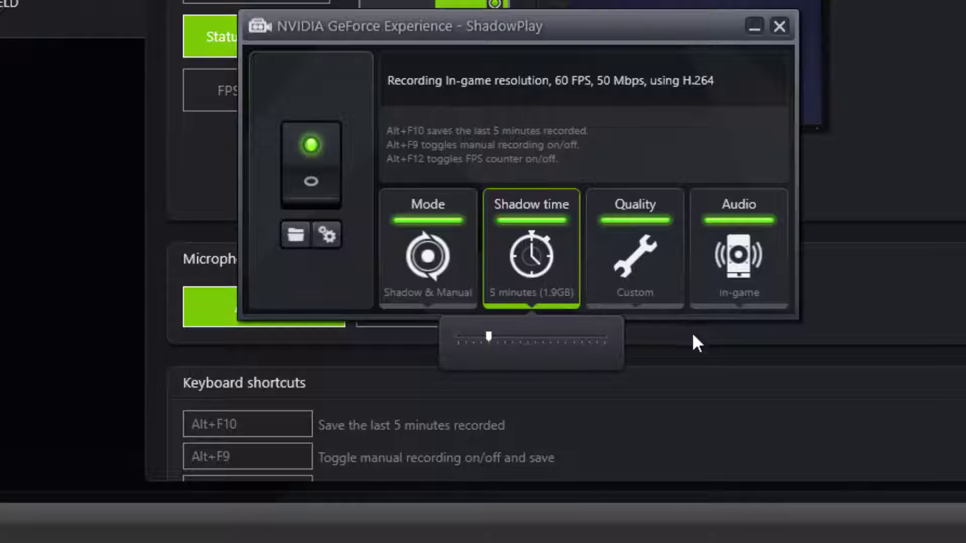
Step: Change quality from High to Custom with 1080p HD resolution at 60 FPS, 50 Mbps
left_click(642, 291)
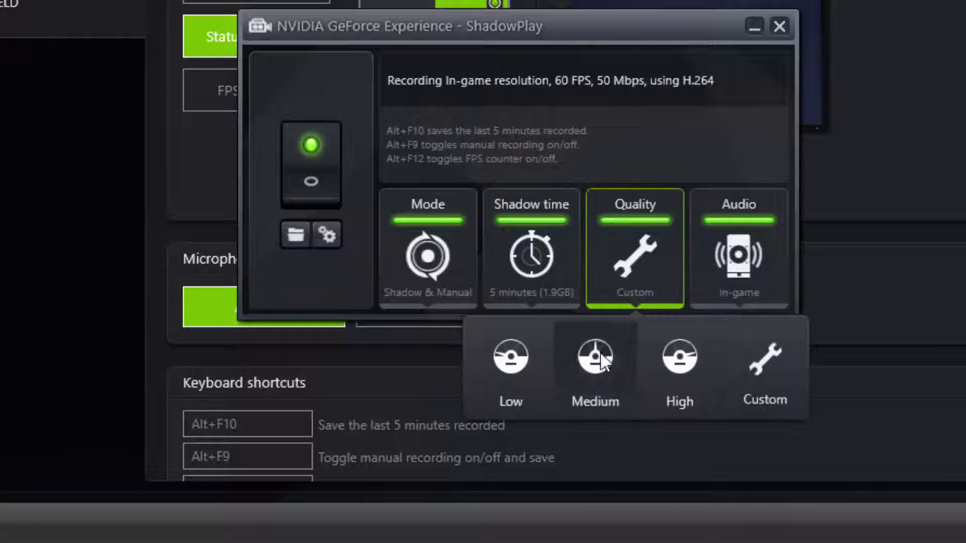
left_click(681, 360)
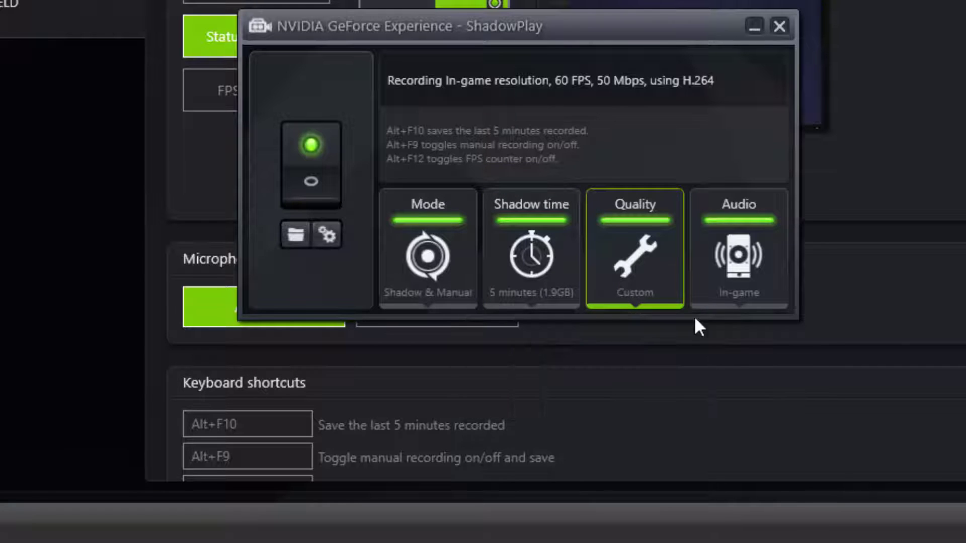
left_click(620, 220)
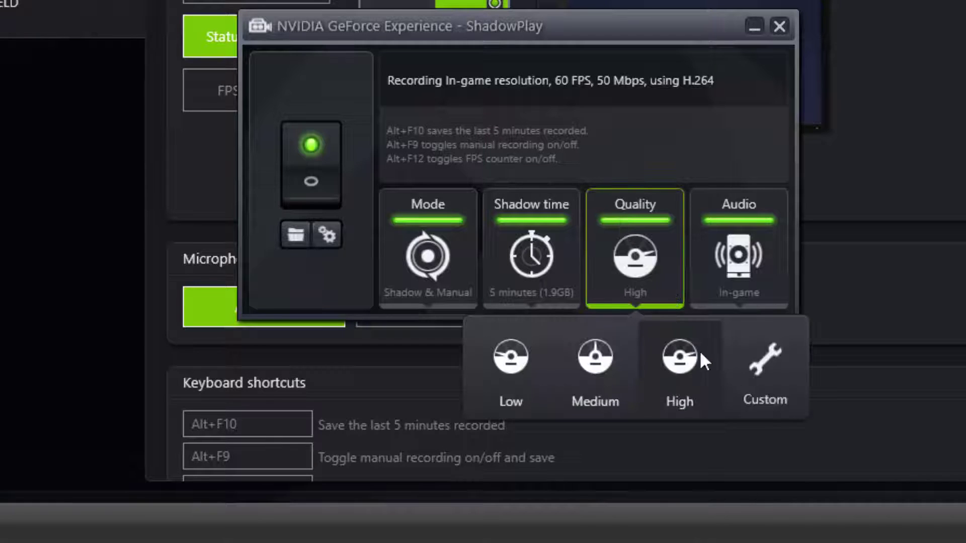
left_click(756, 369)
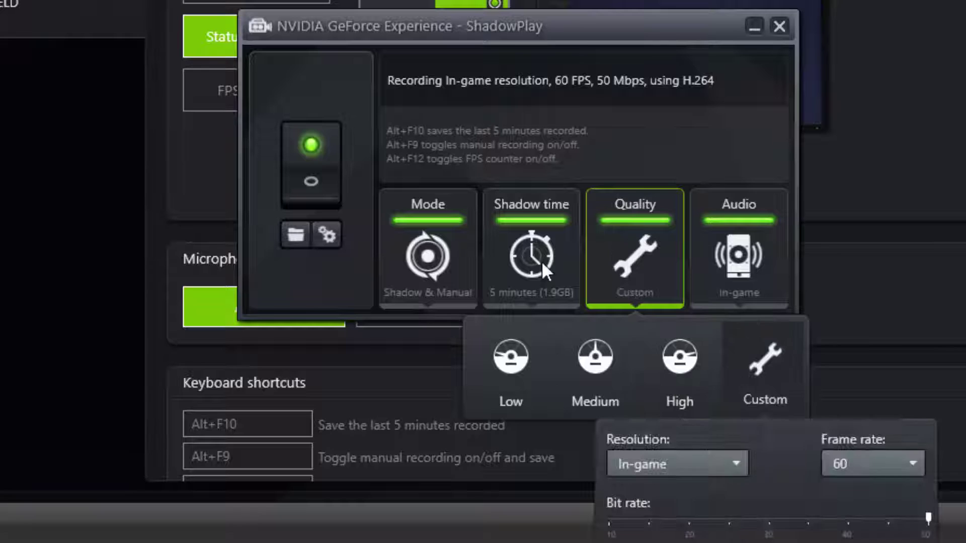
left_click(744, 457)
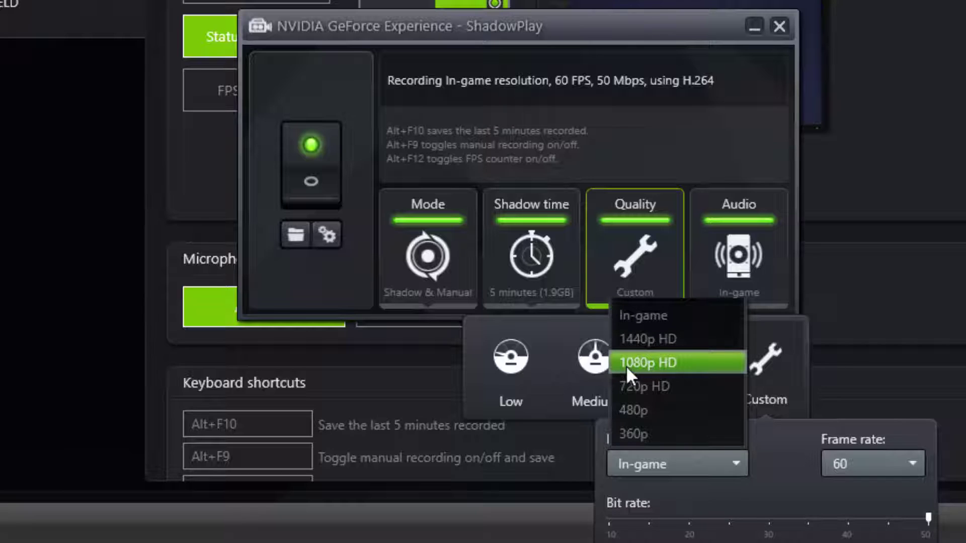
left_click(653, 362)
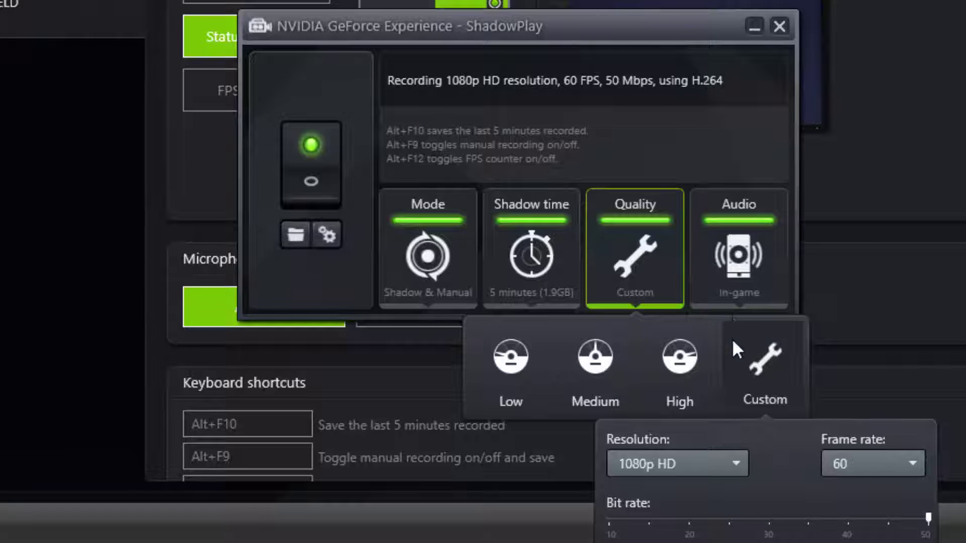
left_click(755, 370)
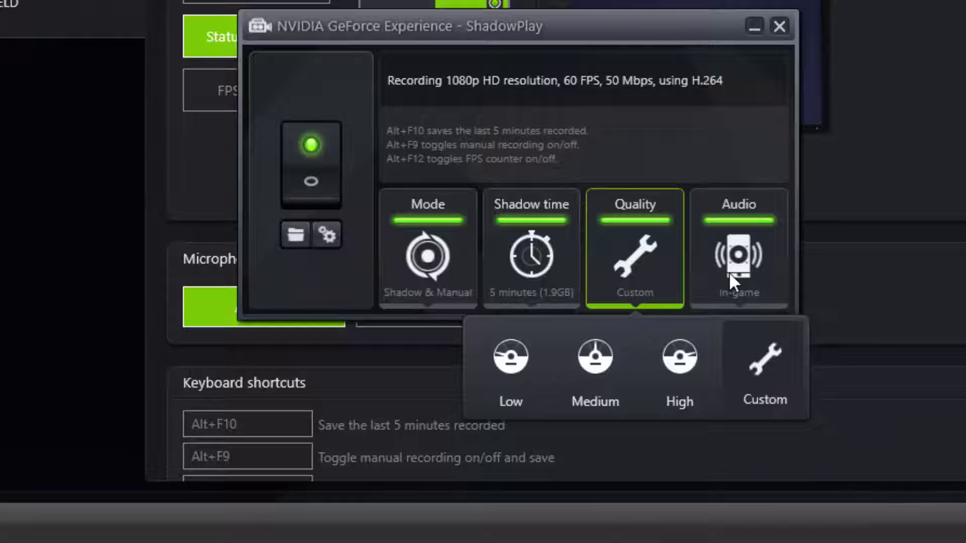
left_click(812, 355)
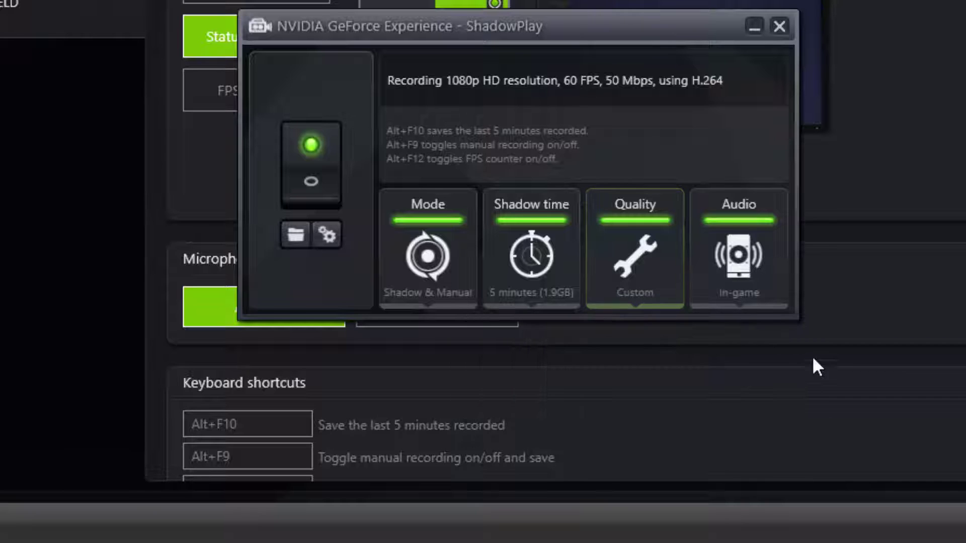
left_click(624, 272)
left_click(749, 383)
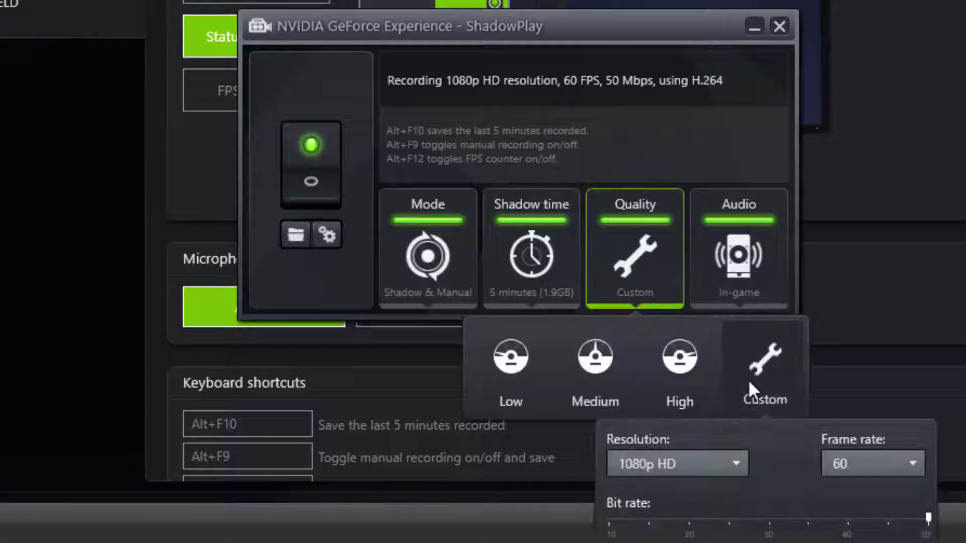
left_click(870, 464)
left_click(826, 496)
left_click(724, 259)
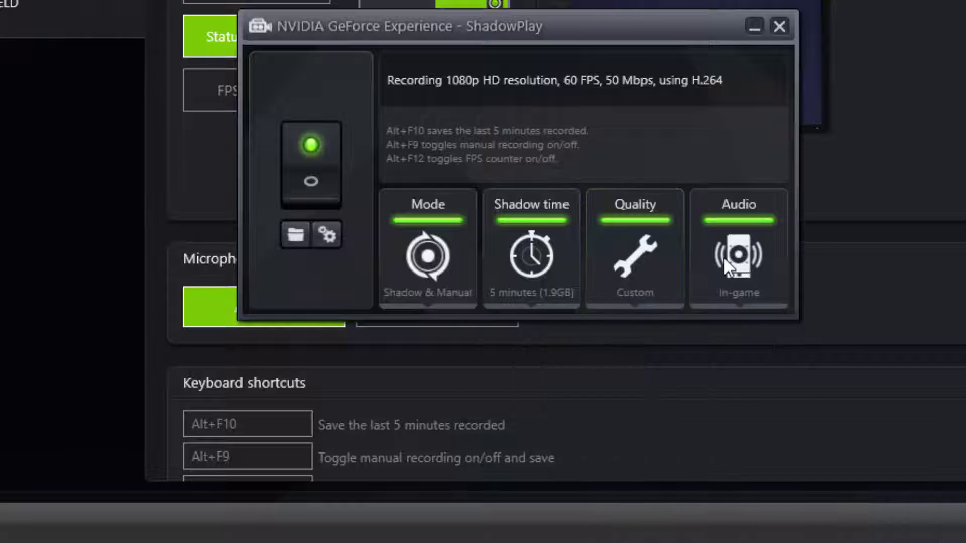
left_click(723, 257)
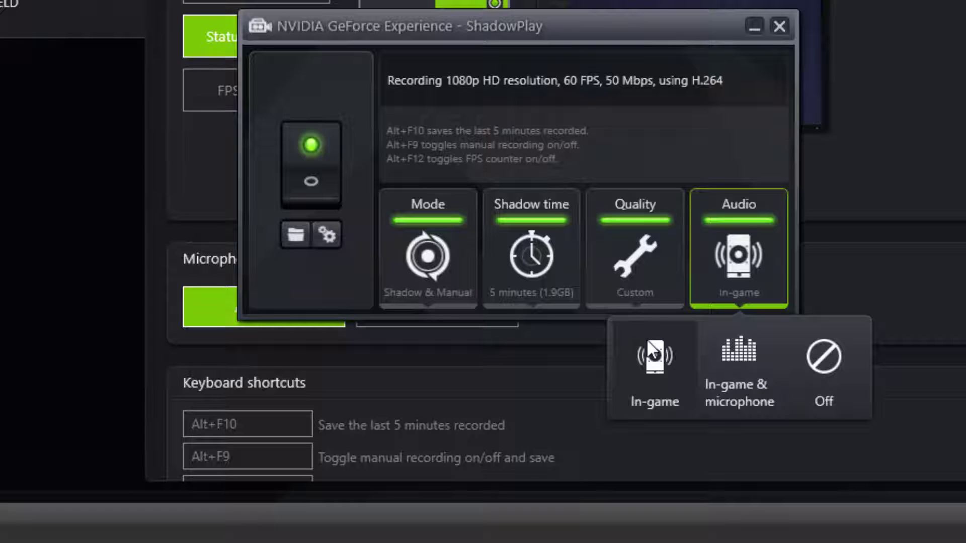
left_click(679, 131)
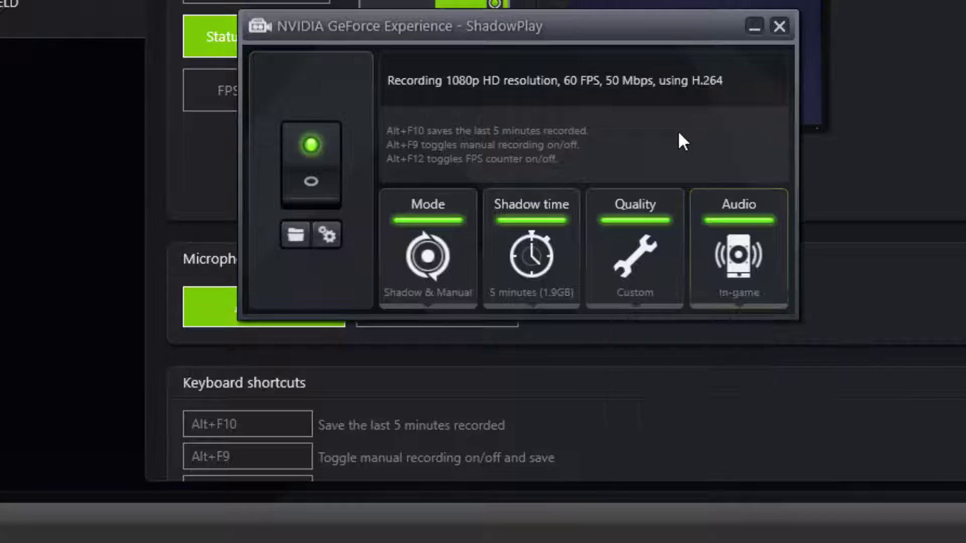
left_click(296, 235)
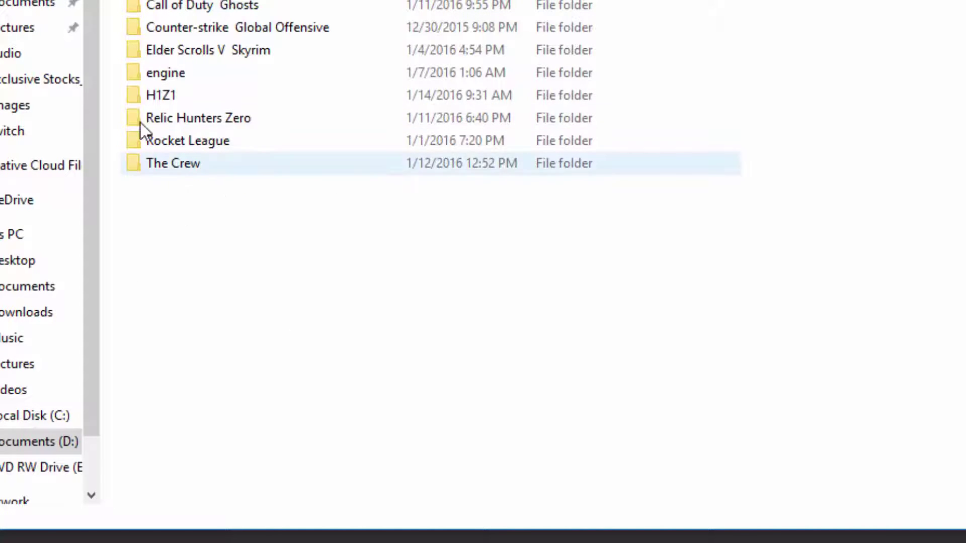
left_click_drag(189, 216, 206, 118)
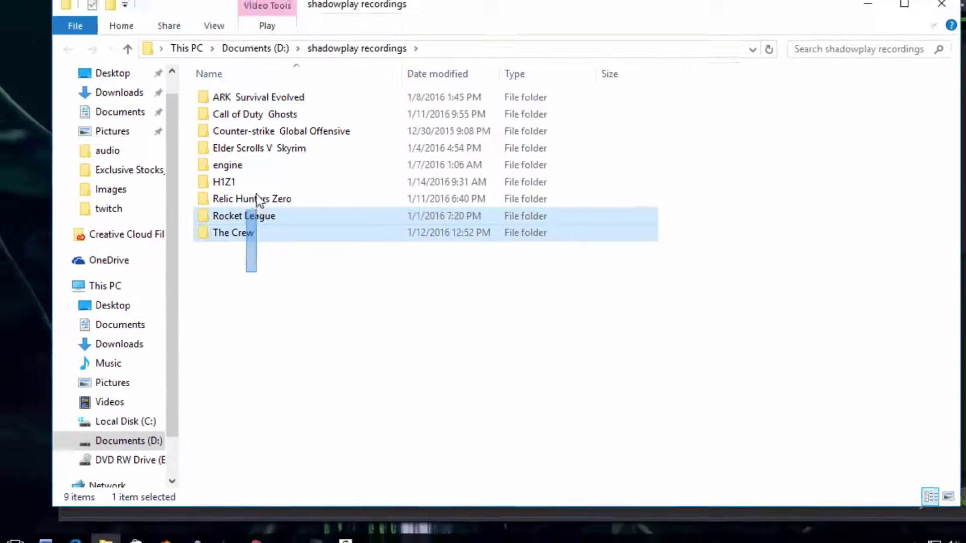
left_click_drag(259, 200, 277, 229)
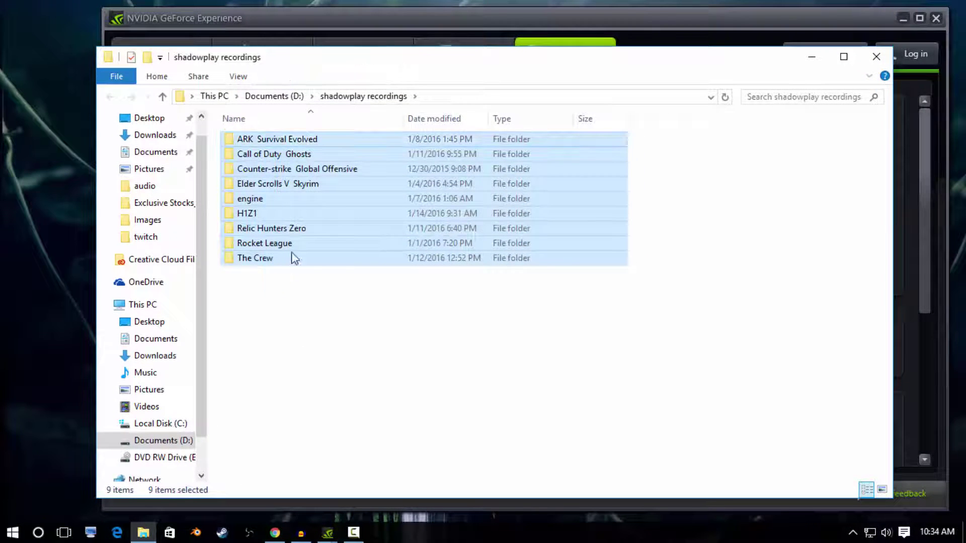
left_click(246, 222)
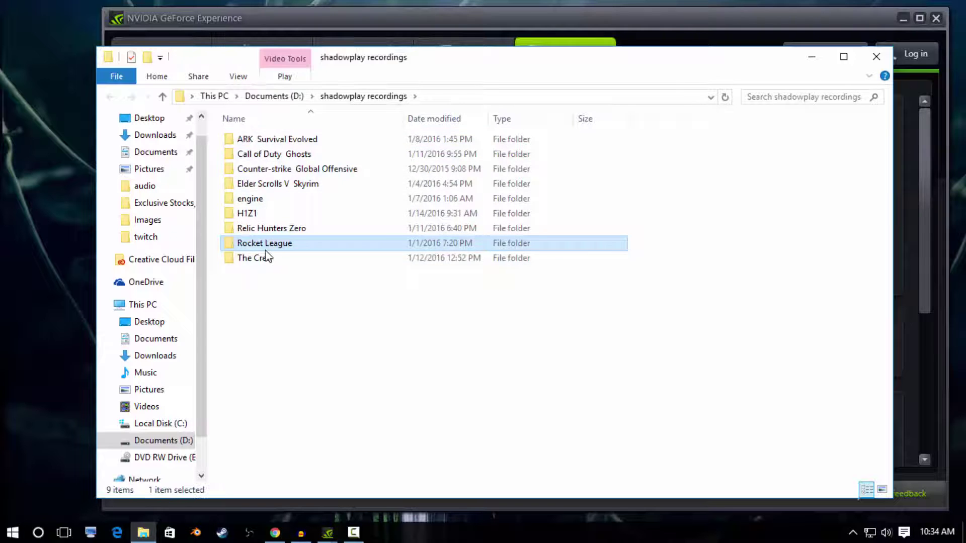
double_click(263, 259)
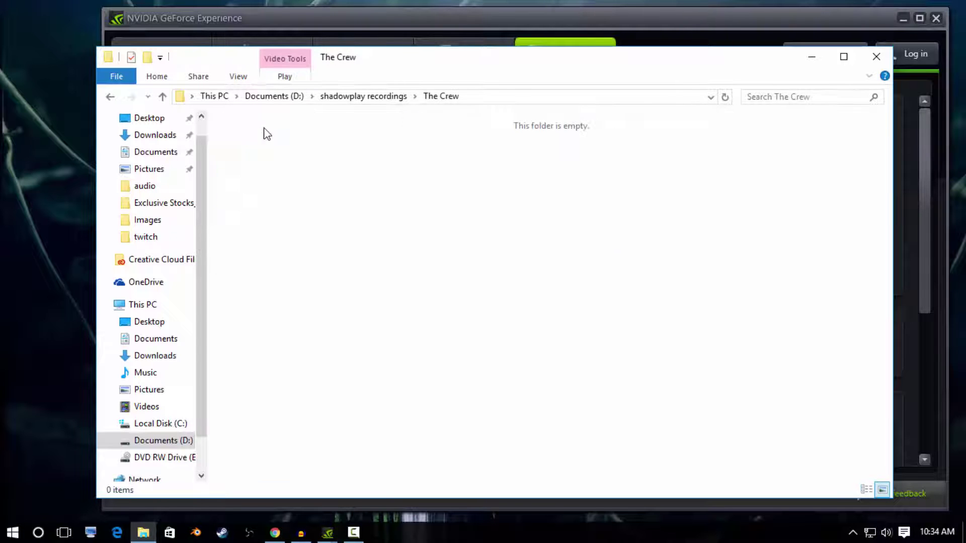
key("alt+Left")
double_click(267, 244)
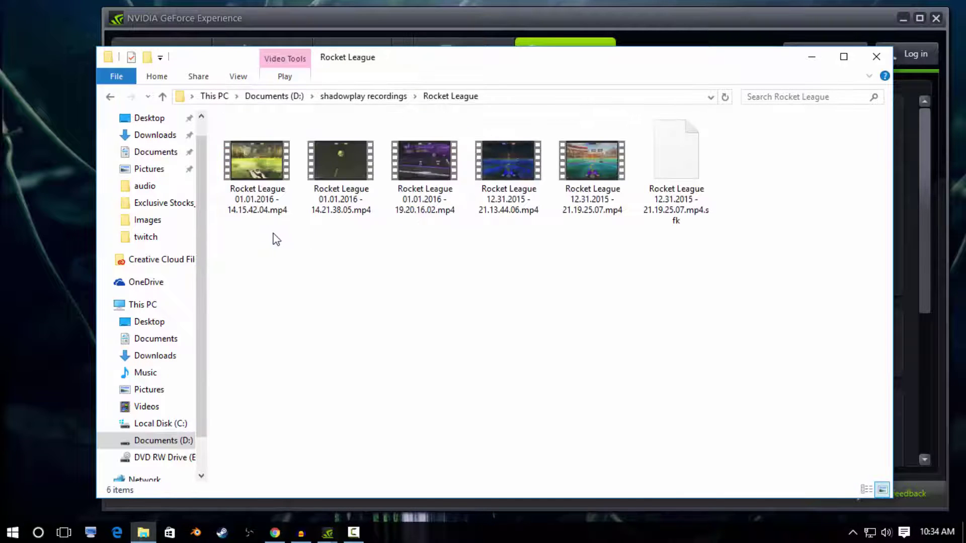
double_click(255, 155)
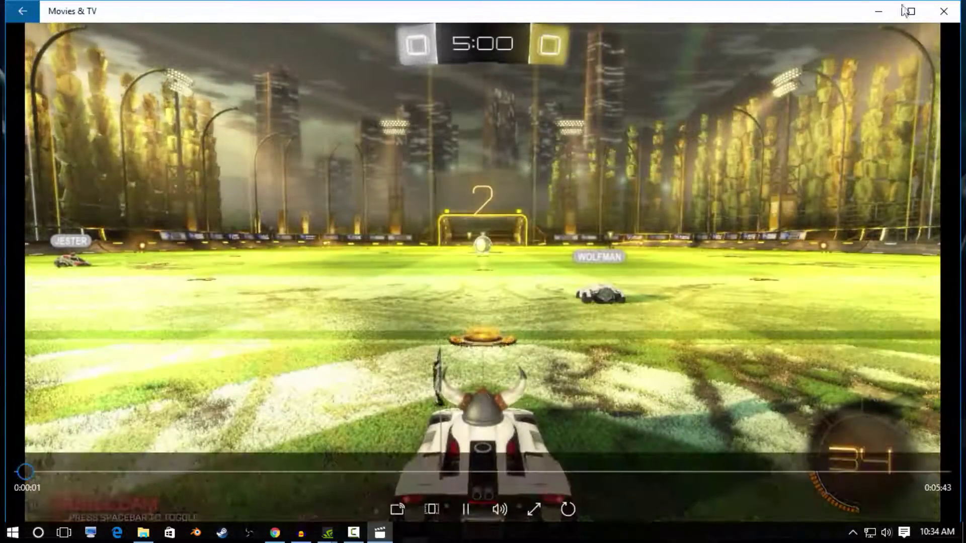
left_click(944, 11)
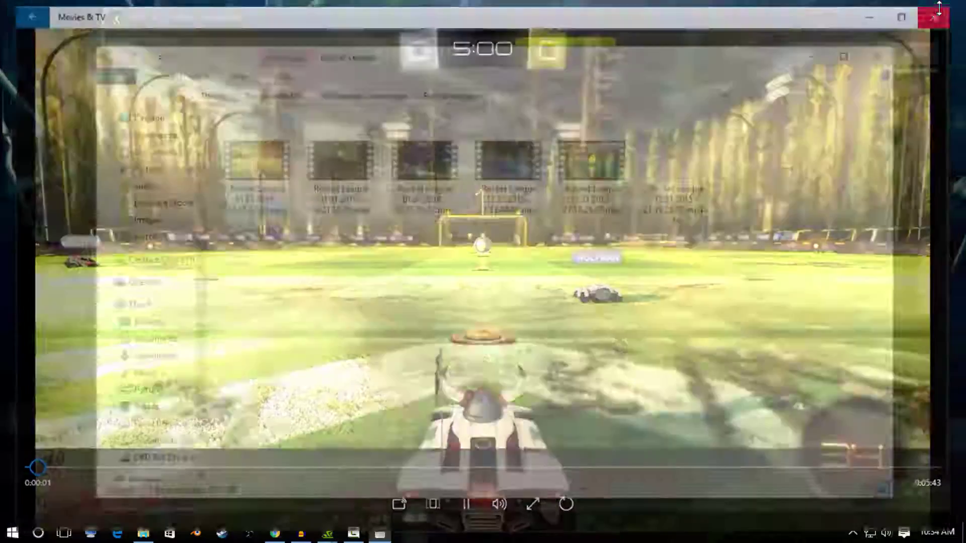
Step: Close the folder and ShadowPlay panel, then select the save location D:\shadowplay recordings
left_click(865, 52)
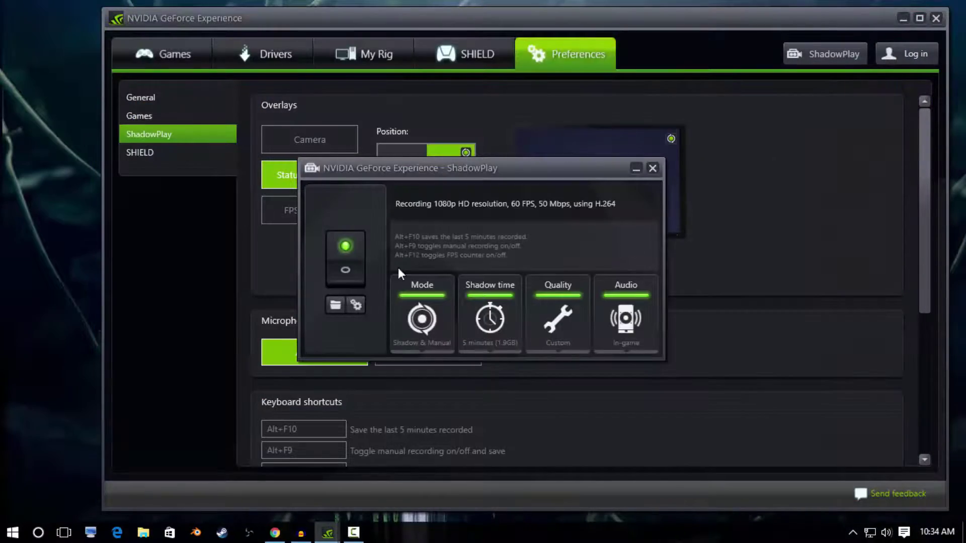
left_click(364, 306)
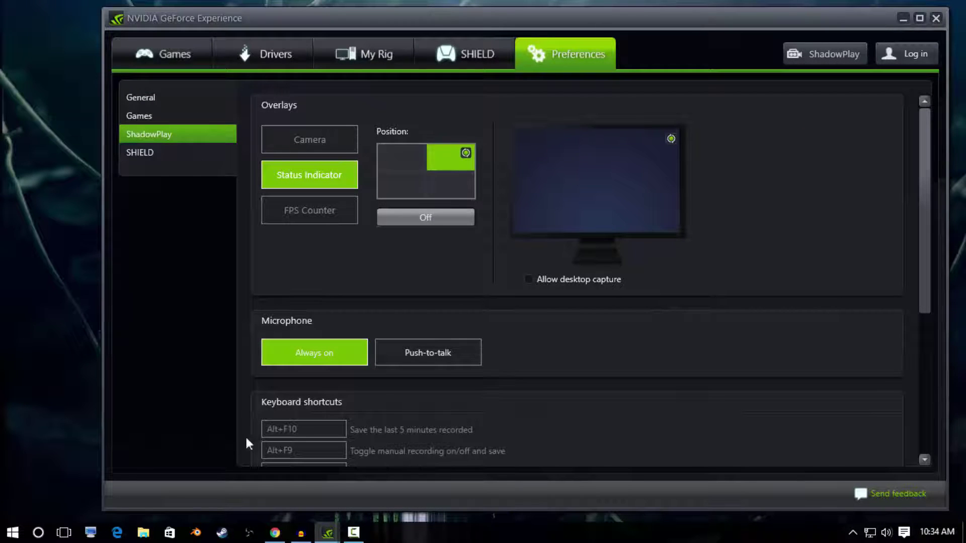
scroll(412, 287, "down", 5)
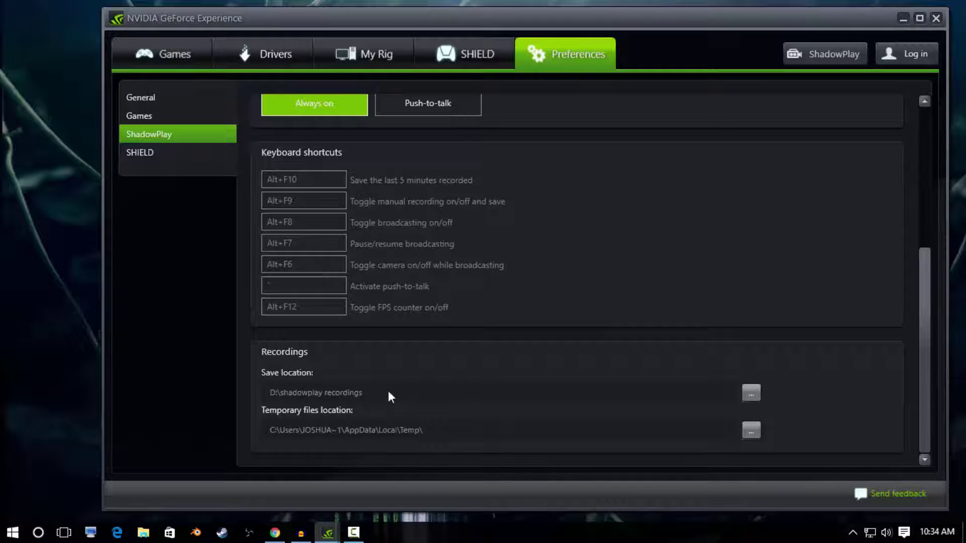
left_click_drag(270, 392, 365, 387)
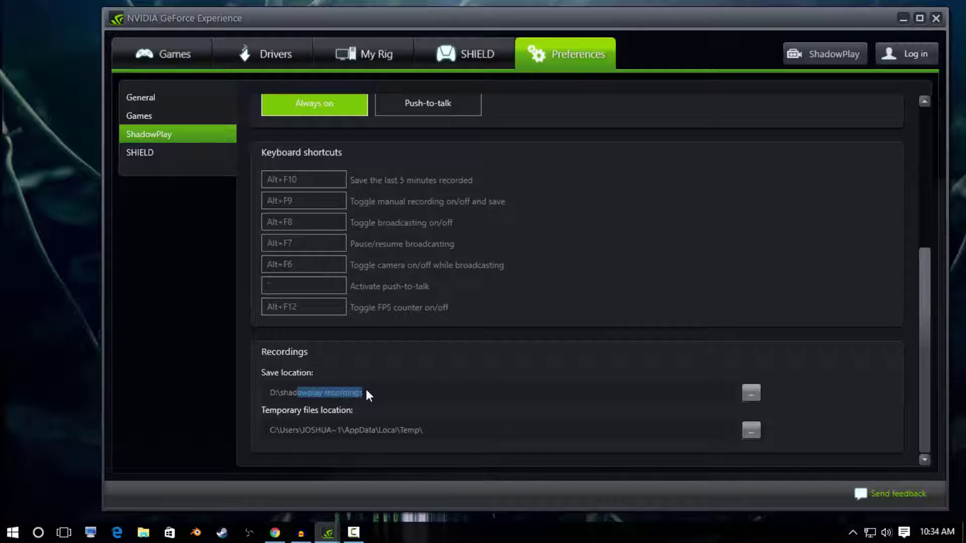
left_click(330, 389)
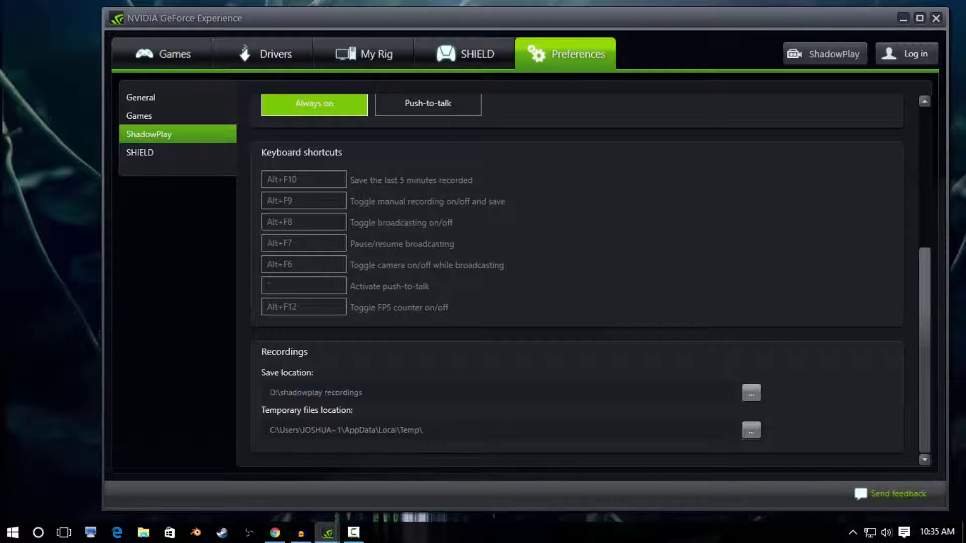
left_click(143, 533)
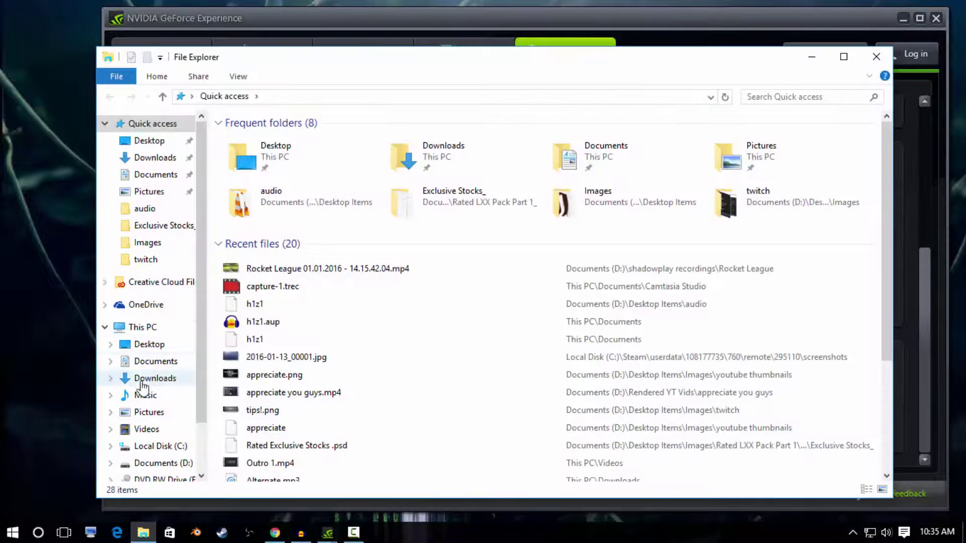
left_click(141, 447)
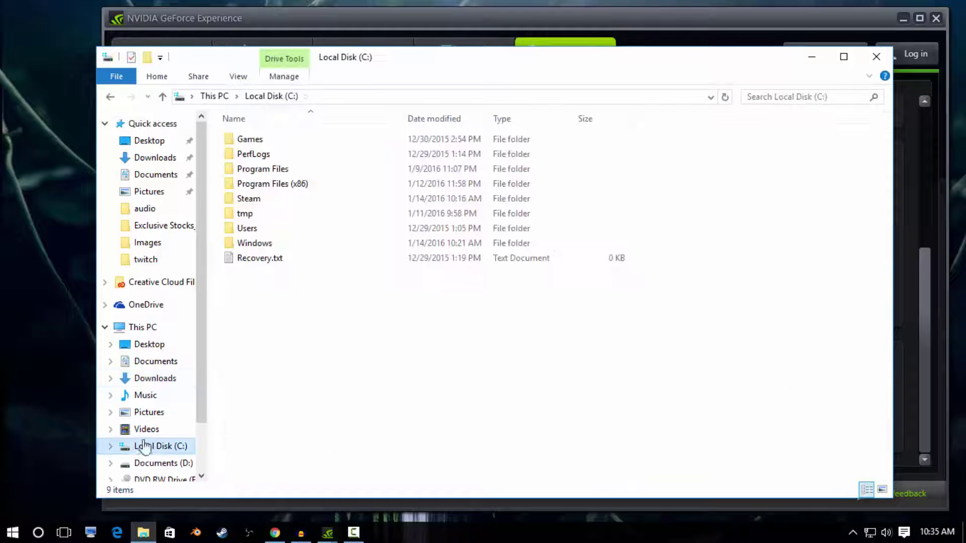
left_click(143, 327)
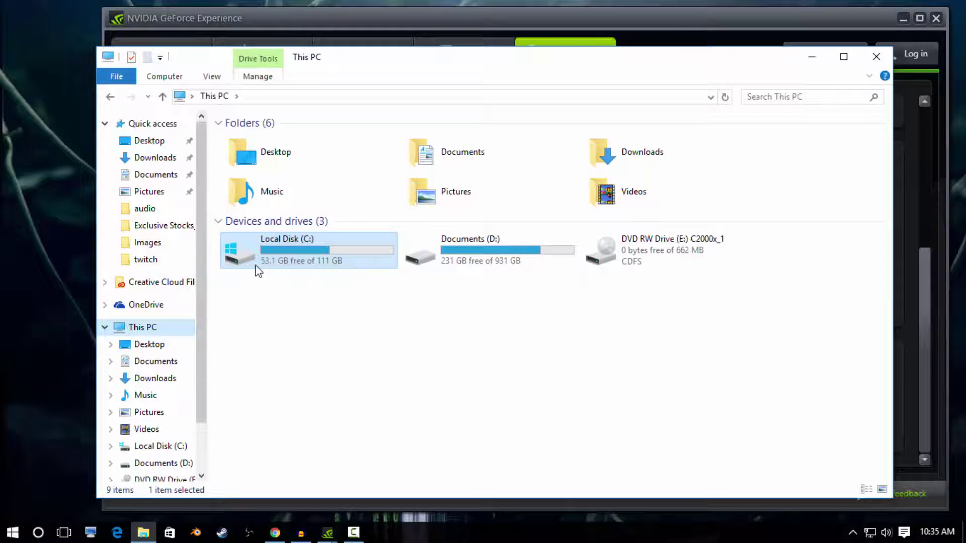
left_click(464, 266)
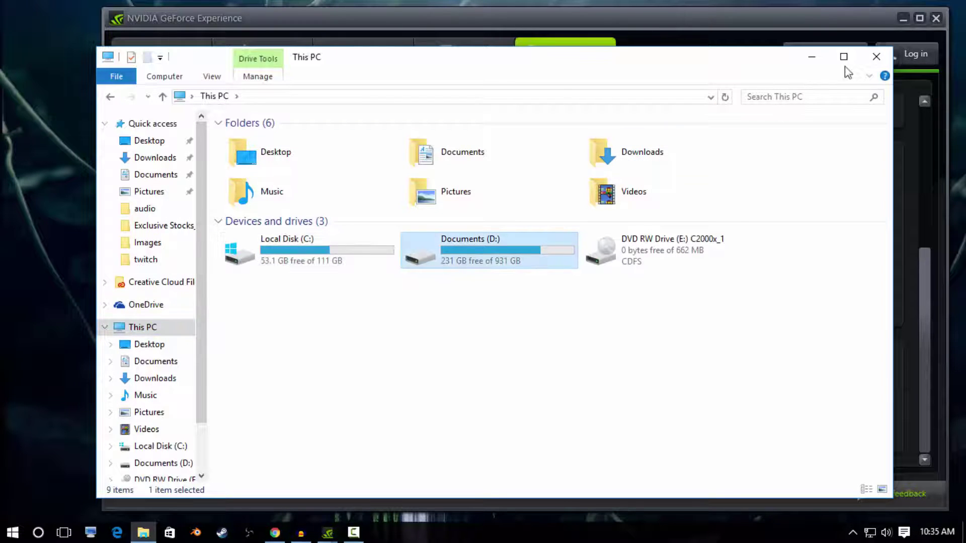
Step: Move the camera overlay to the bottom-right corner and check the Status Indicator's top-right position
left_click(882, 57)
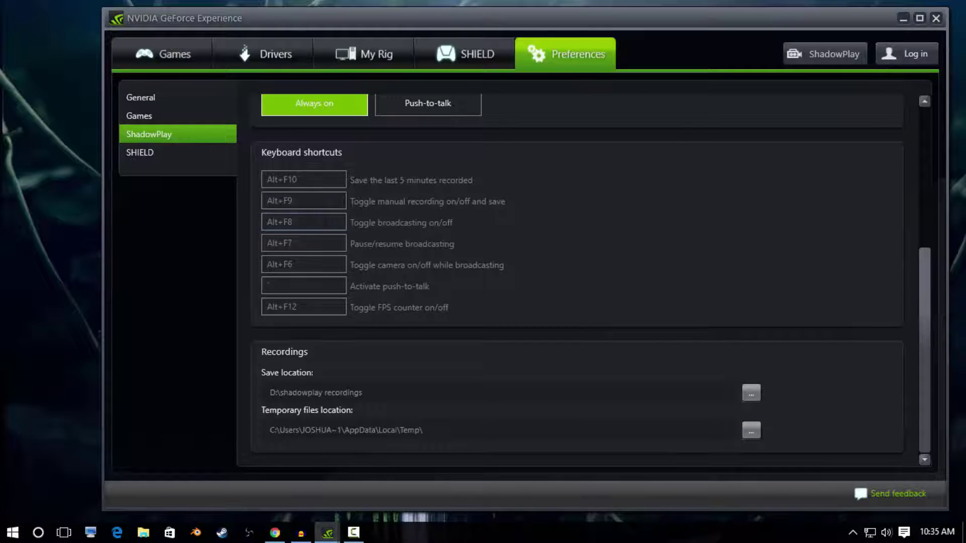
scroll(325, 216, "up", 5)
left_click(344, 133)
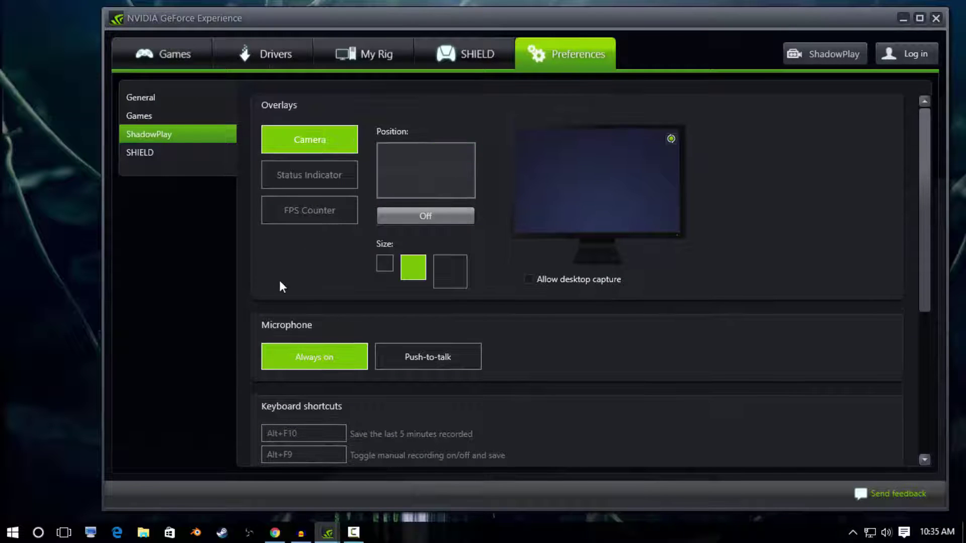
mouse_move(459, 162)
left_mouse_down()
mouse_move(448, 188)
mouse_move(462, 168)
mouse_move(409, 161)
mouse_move(474, 174)
mouse_move(400, 162)
mouse_move(436, 160)
mouse_move(394, 185)
mouse_move(428, 153)
mouse_move(457, 146)
mouse_move(465, 159)
mouse_move(446, 146)
mouse_move(482, 160)
left_mouse_up()
left_click(344, 186)
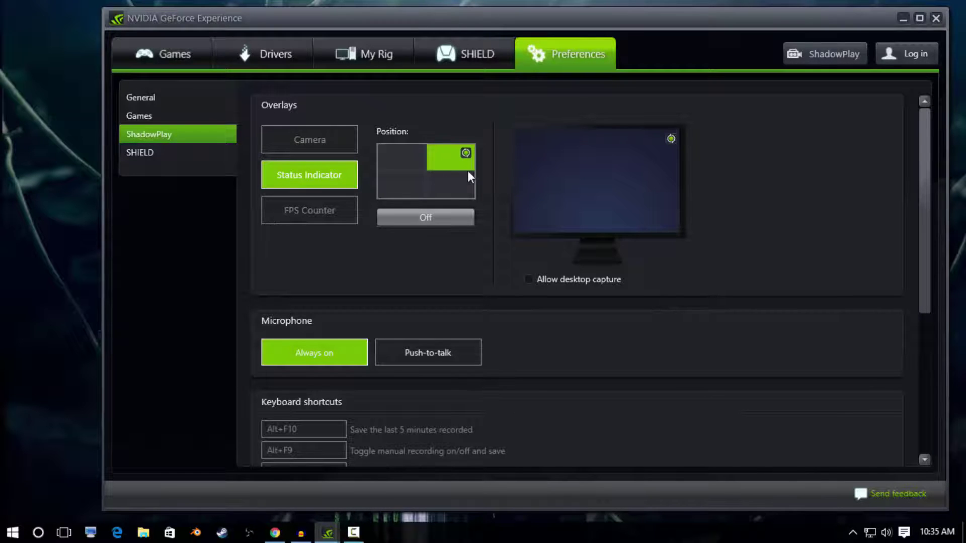
Step: Try bottom-left and bottom-right positions for the FPS counter, then turn it Off
left_click(301, 215)
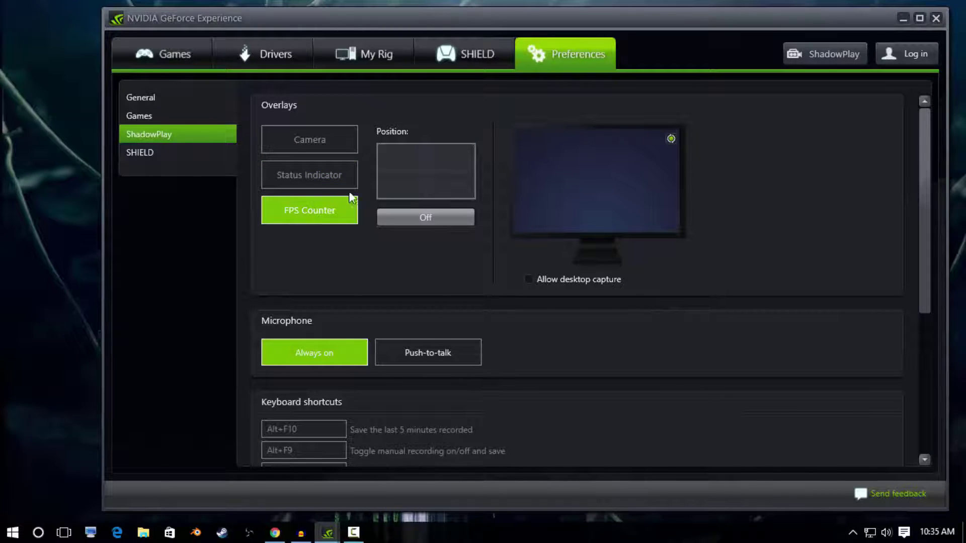
left_click(422, 190)
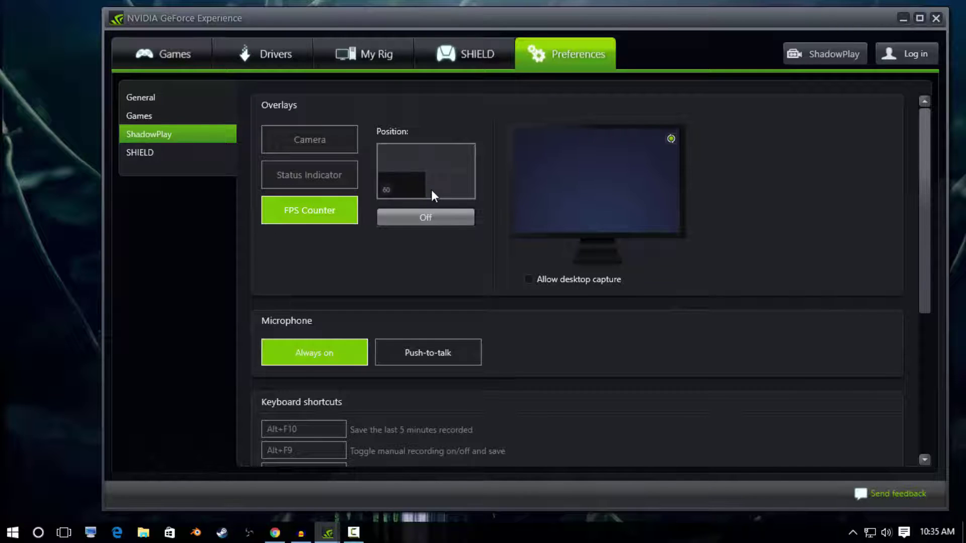
left_click(438, 191)
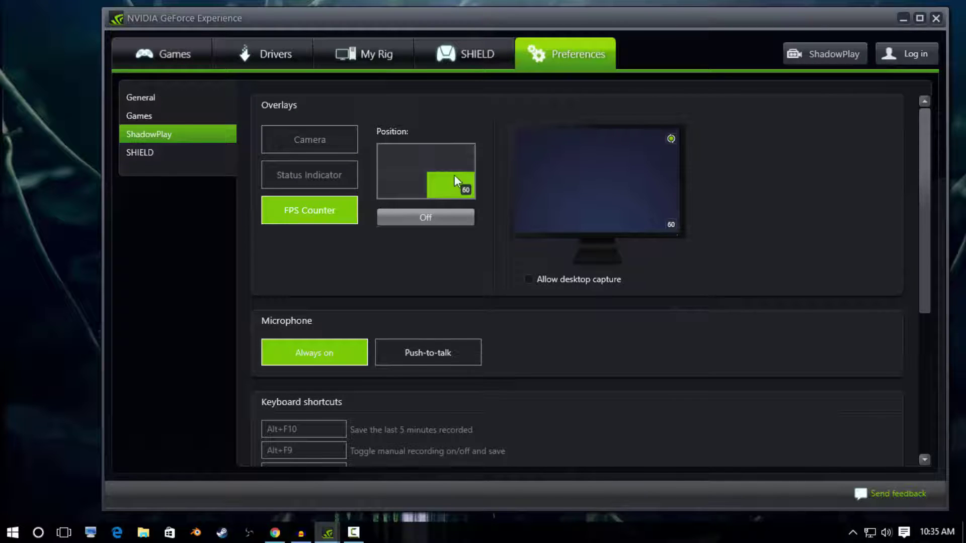
left_click(427, 211)
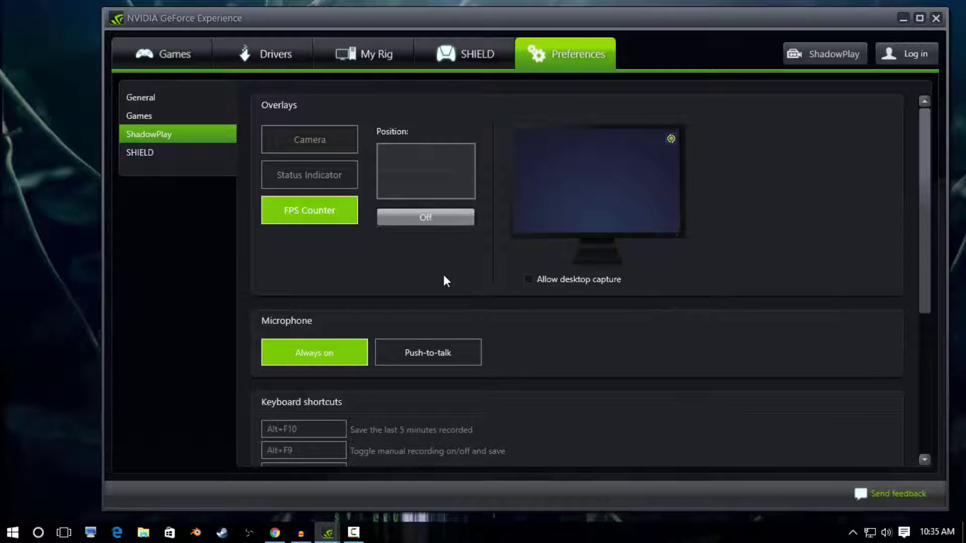
Step: Toggle Allow desktop capture until it ends up enabled
scroll(474, 290, "down", 2)
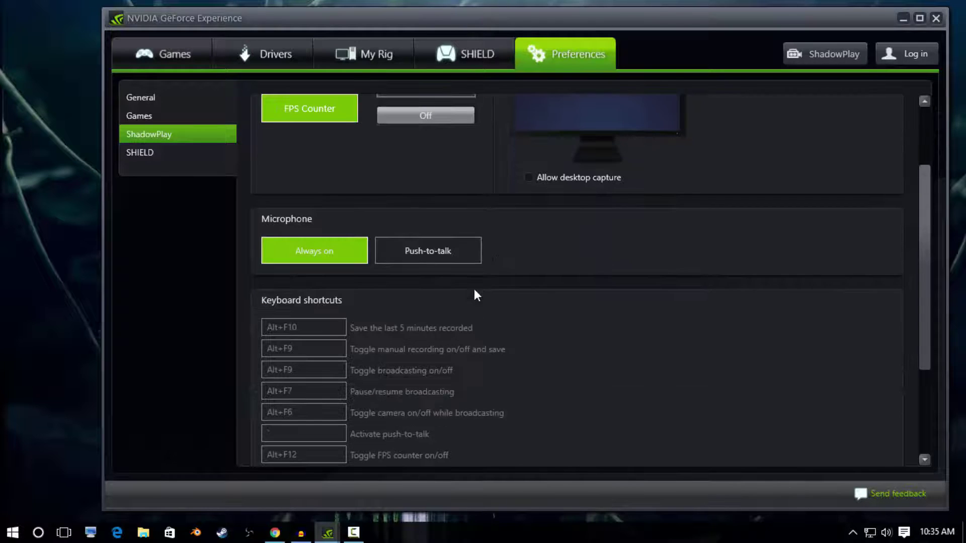
left_click(528, 178)
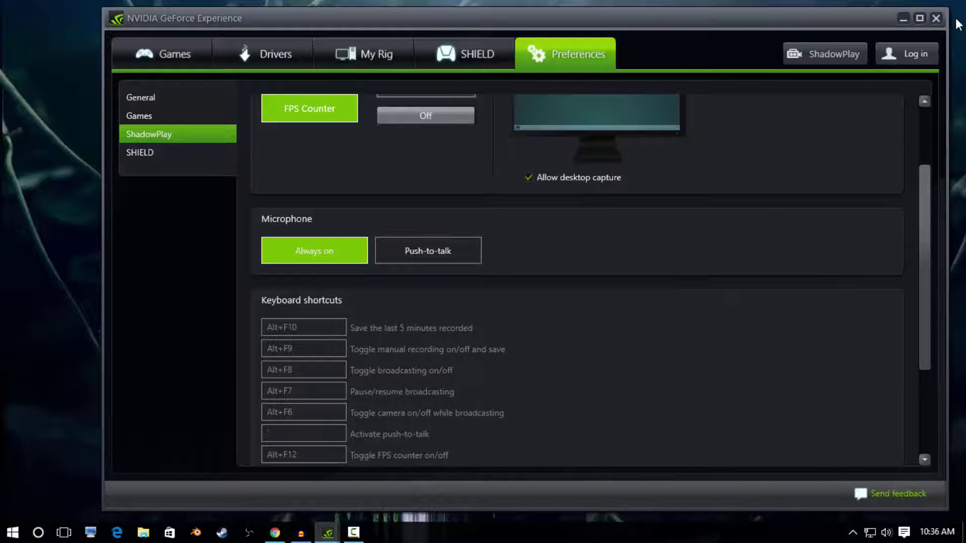
left_click(528, 177)
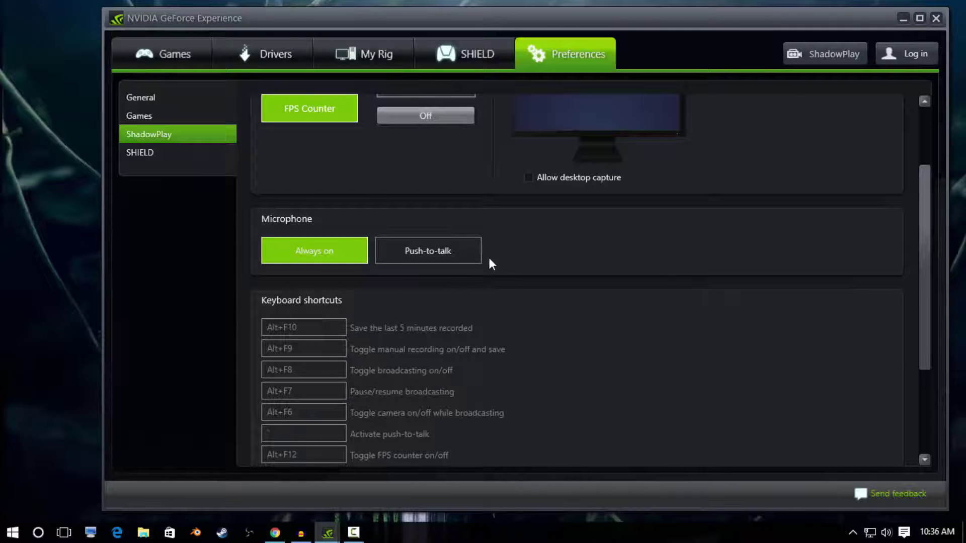
left_click(528, 179)
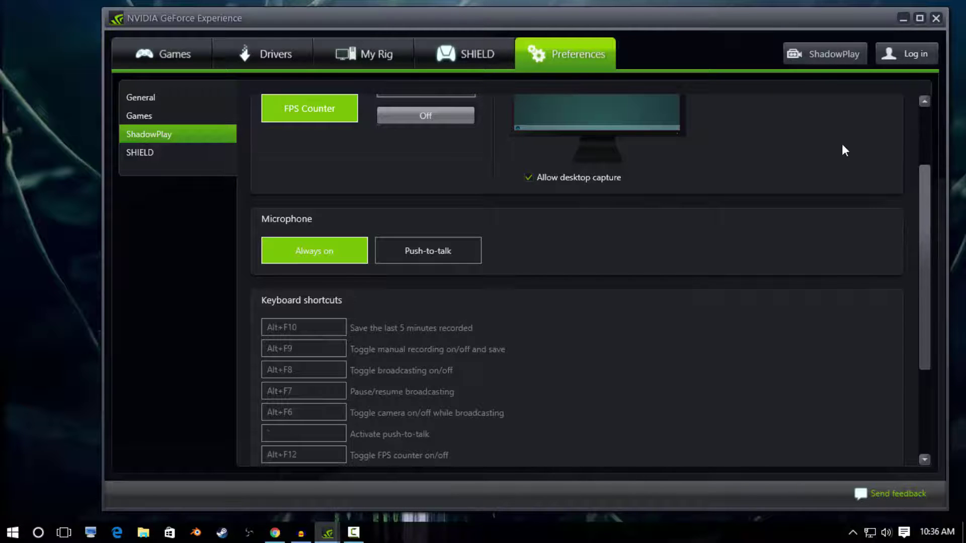
Step: Set ShadowPlay audio to In-game only and close the ShadowPlay window
scroll(583, 256, "up", 3)
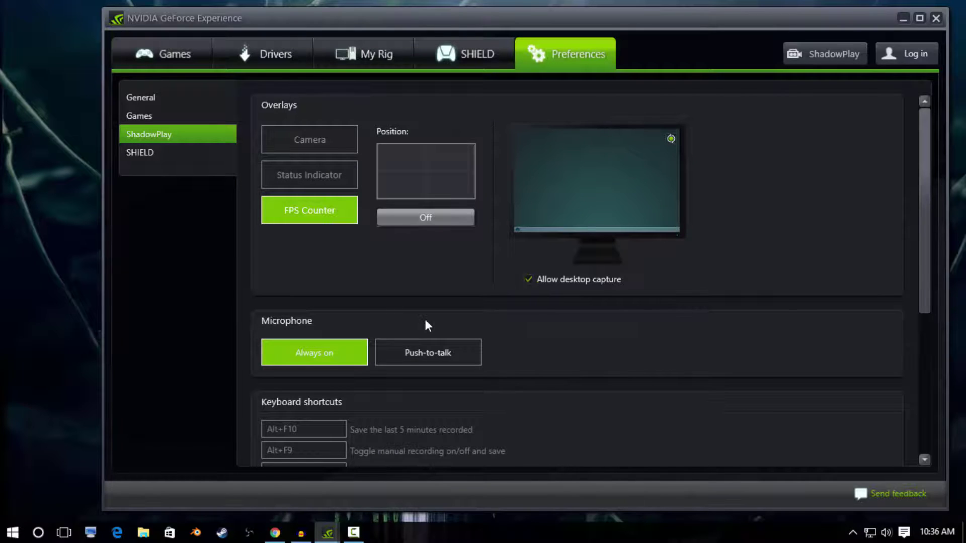
scroll(424, 322, "down", 3)
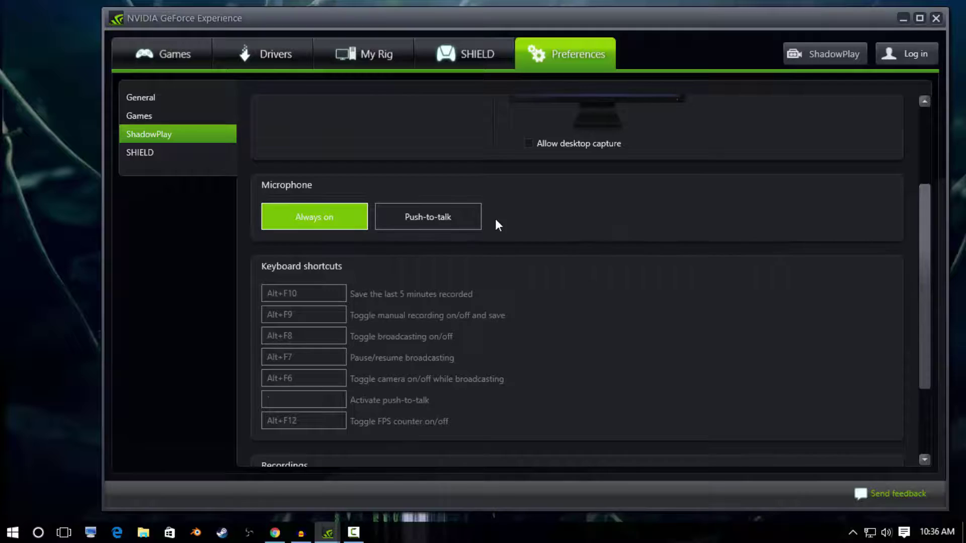
scroll(406, 283, "up", 3)
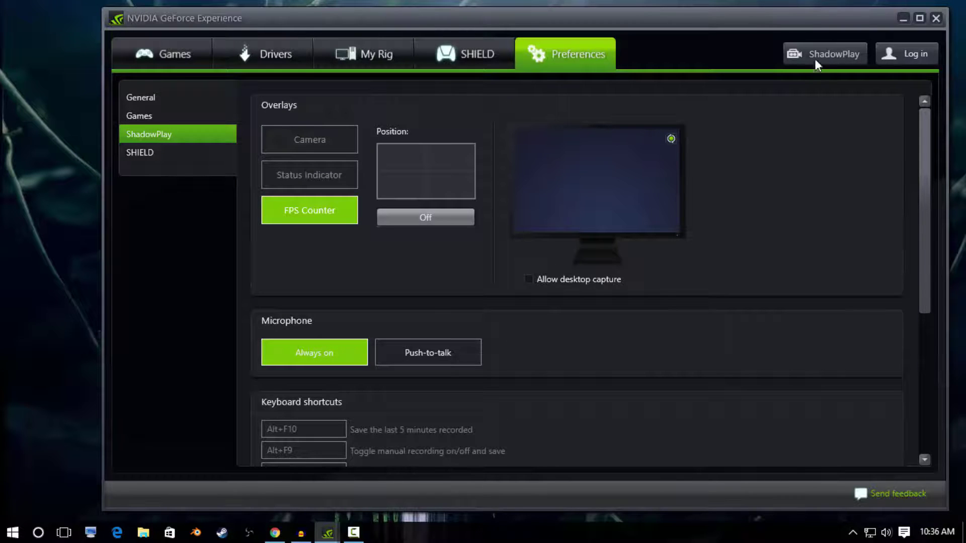
left_click(815, 59)
left_click(623, 291)
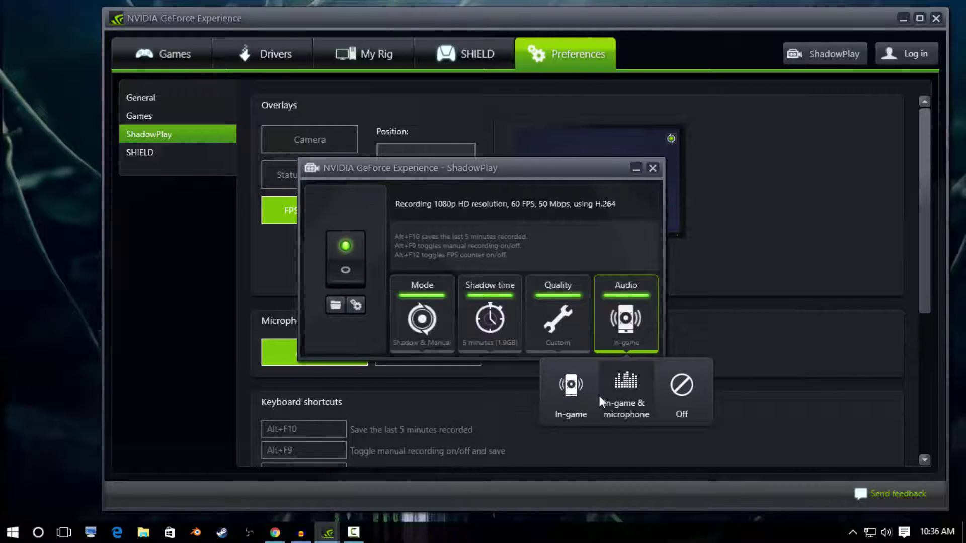
left_click(563, 391)
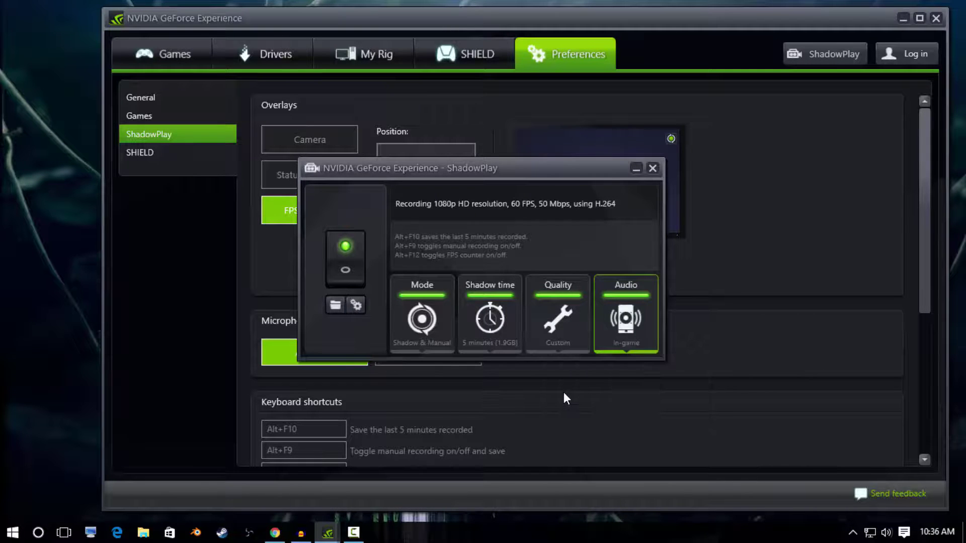
left_click(652, 169)
scroll(352, 302, "down", 2)
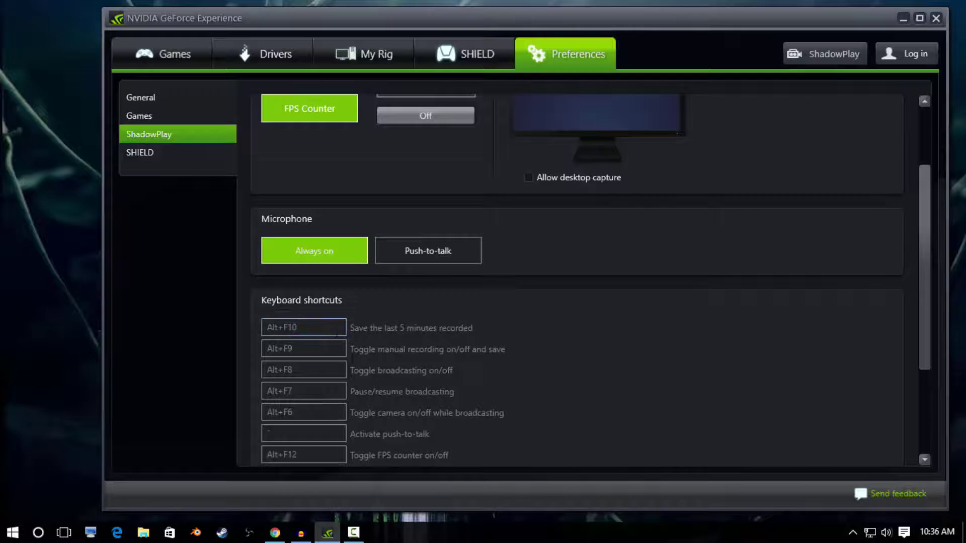
Step: Check the Alt+F10 save-last-5-minutes shortcut without changing it and scroll through the settings
scroll(316, 247, "down", 1)
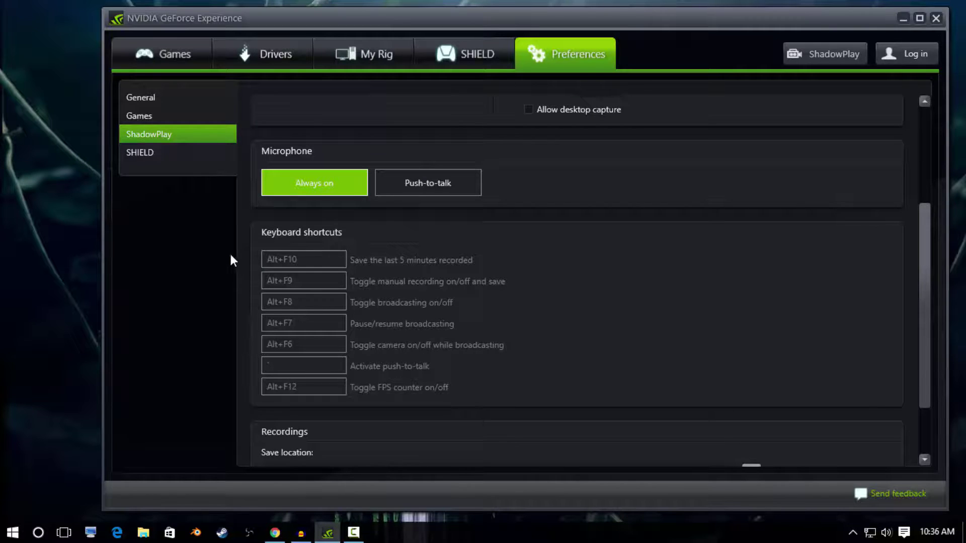
left_click(339, 261)
left_click(393, 267)
scroll(470, 335, "down", 2)
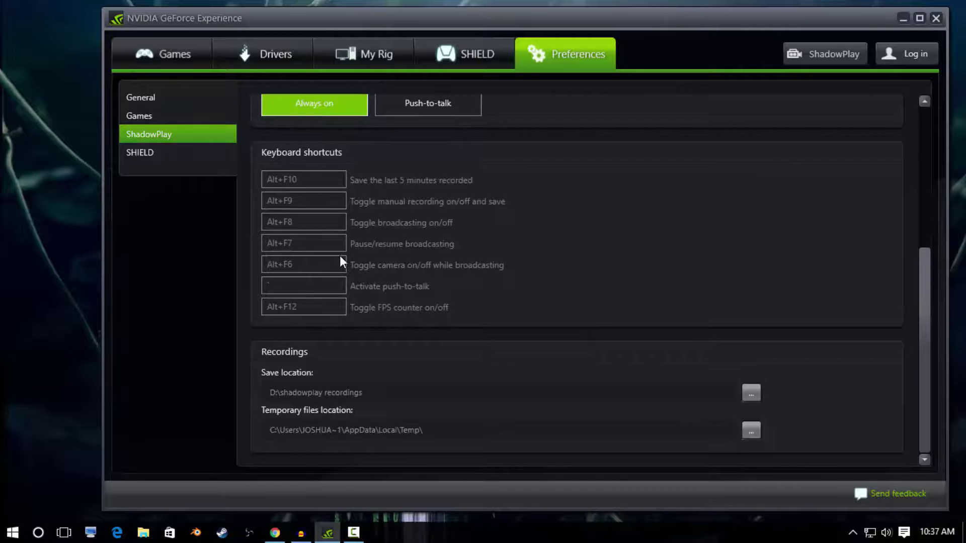
scroll(341, 255, "up", 6)
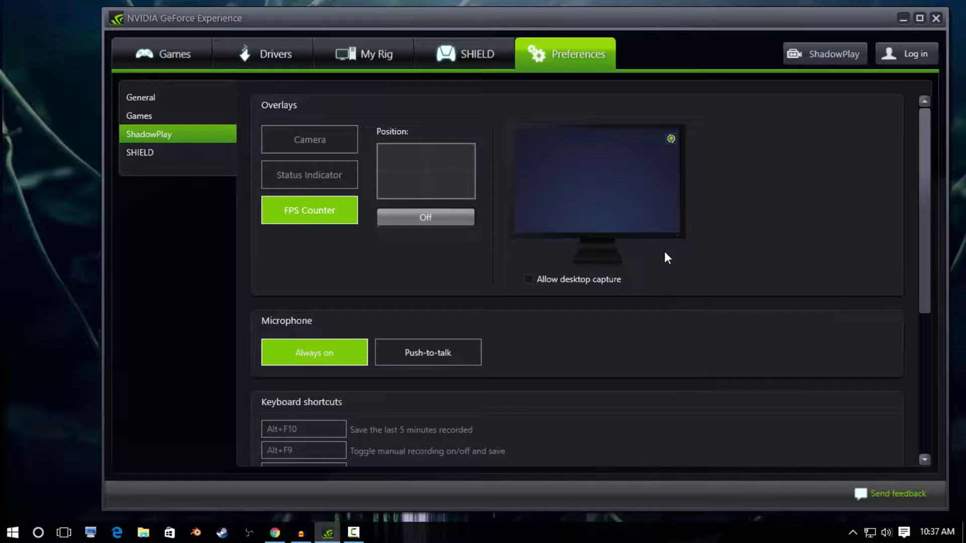
Step: Set ShadowPlay recording quality to Custom with 1080p HD at 60 FPS, then close ShadowPlay
left_click(832, 59)
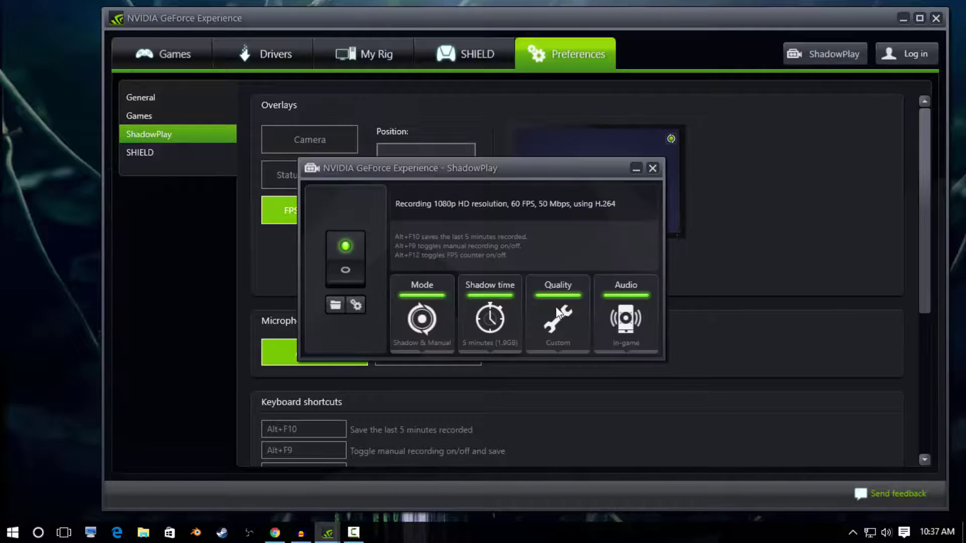
left_click(541, 310)
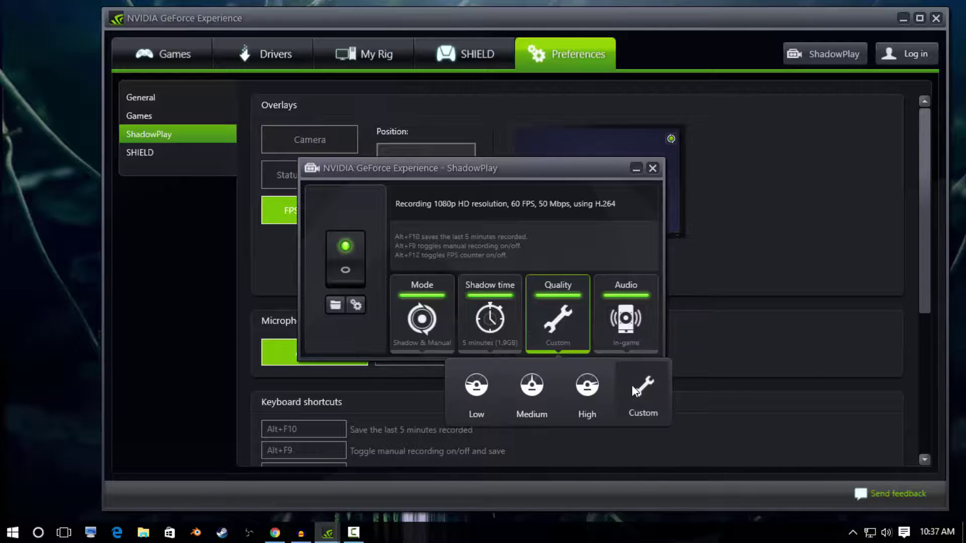
left_click(624, 409)
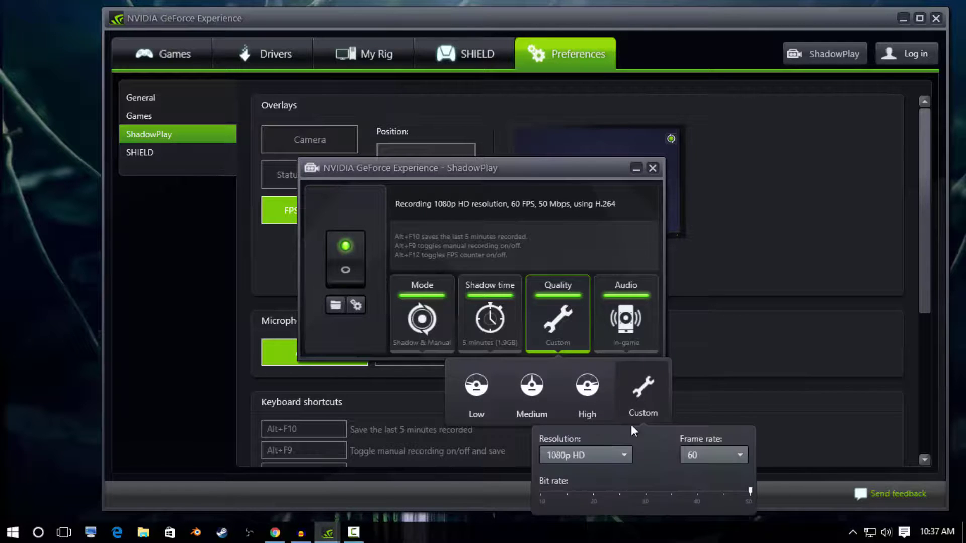
left_click(711, 462)
left_click(620, 459)
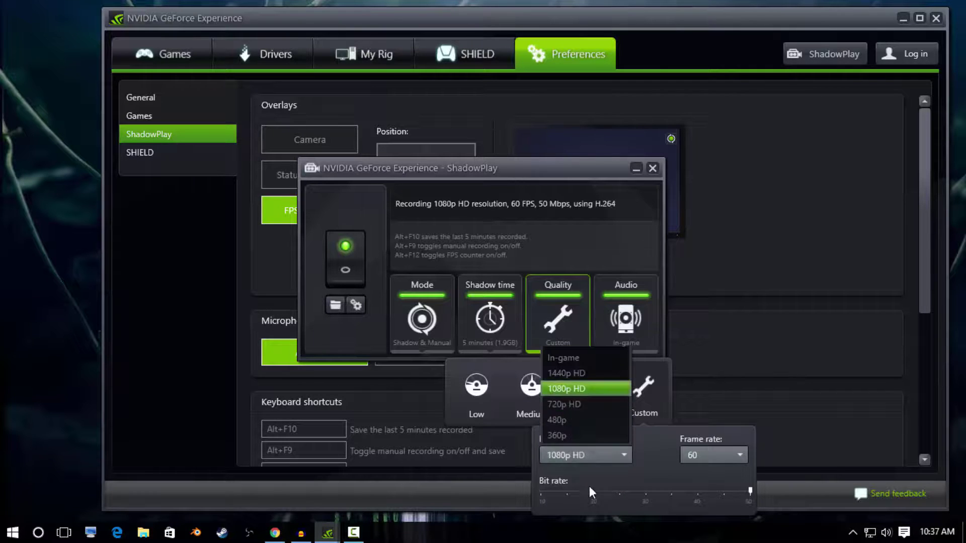
left_click(609, 229)
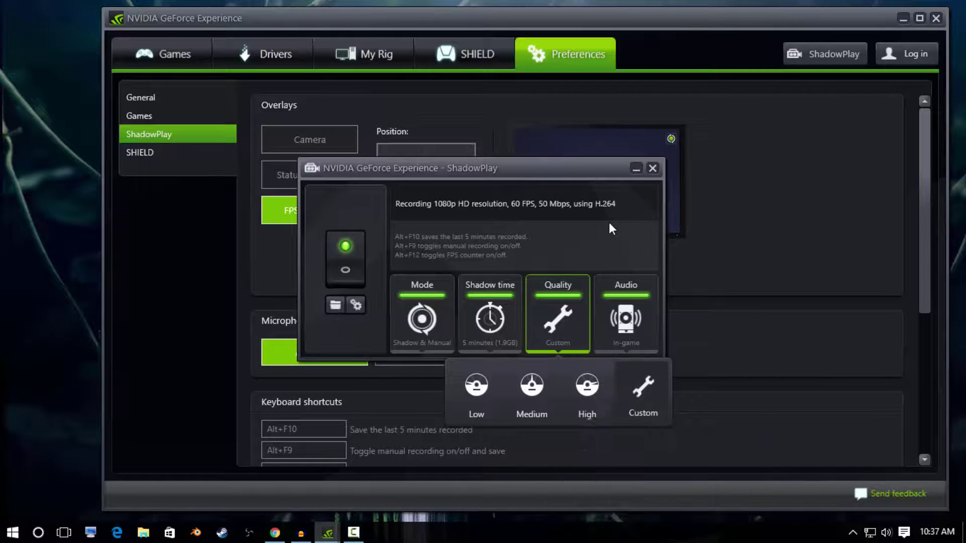
left_click(652, 171)
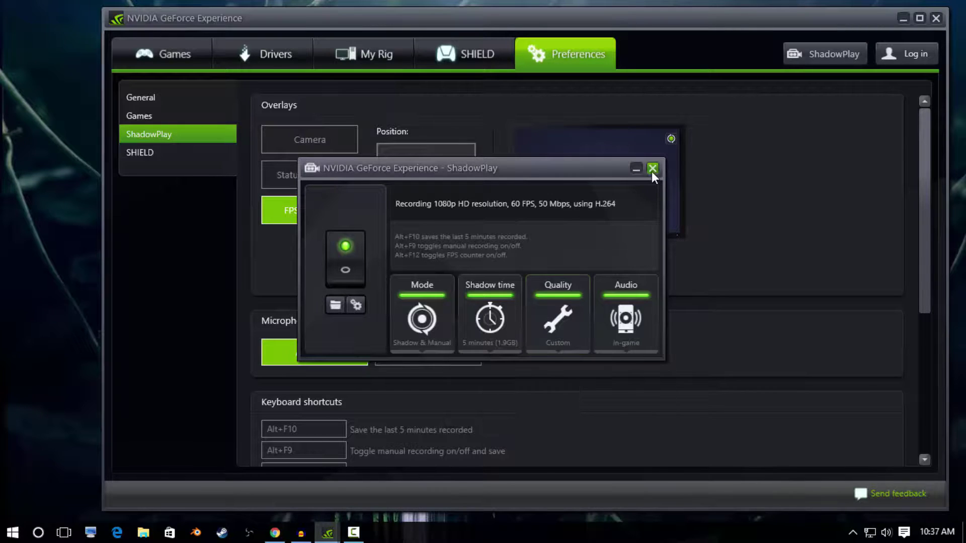
left_click(652, 168)
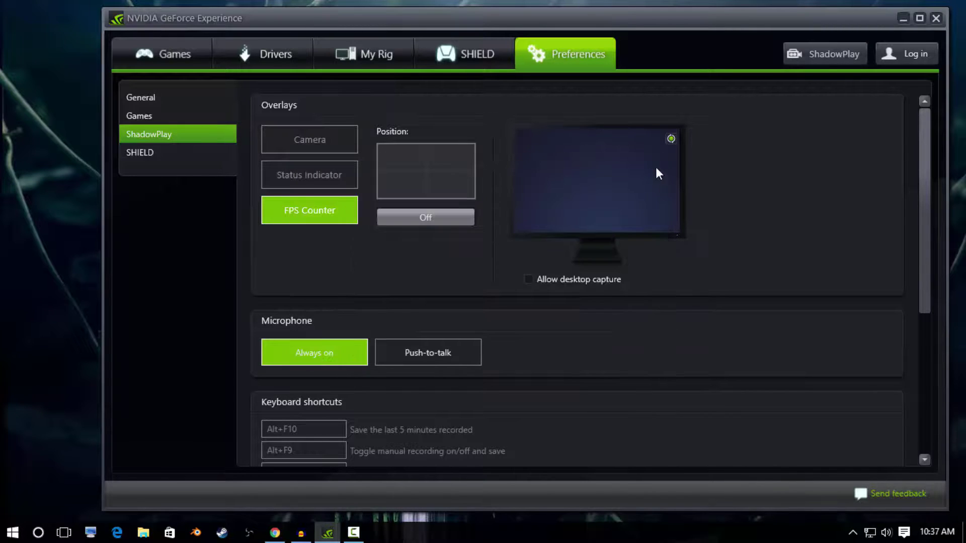